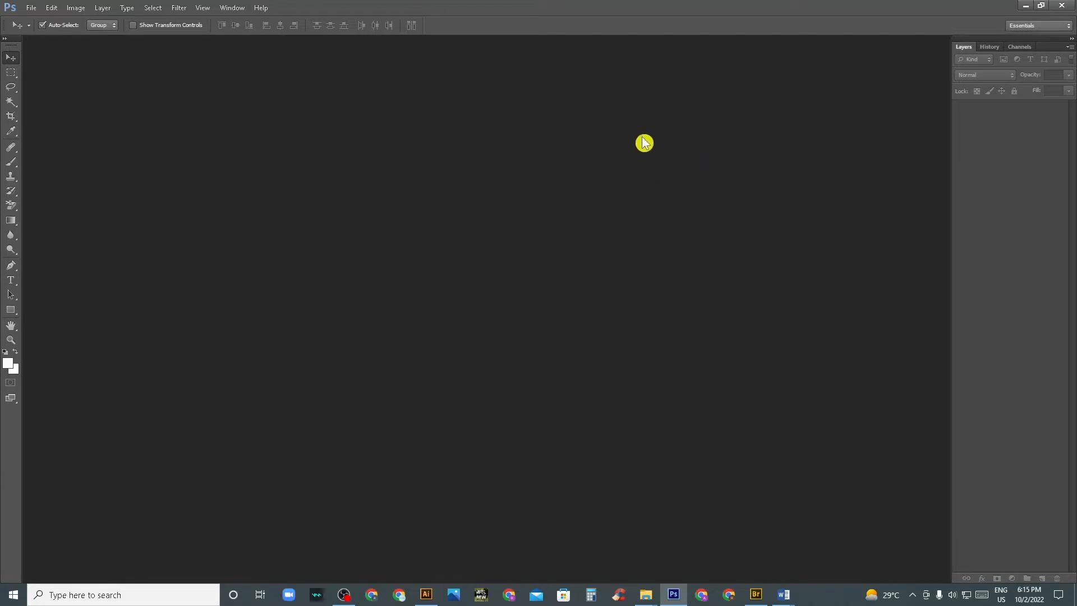
- Set up a new document 20 inches wide and 20 inches high at 300 pixels/inch in RGB Color
{"action": "left_click", "coordinate": [32, 10]}
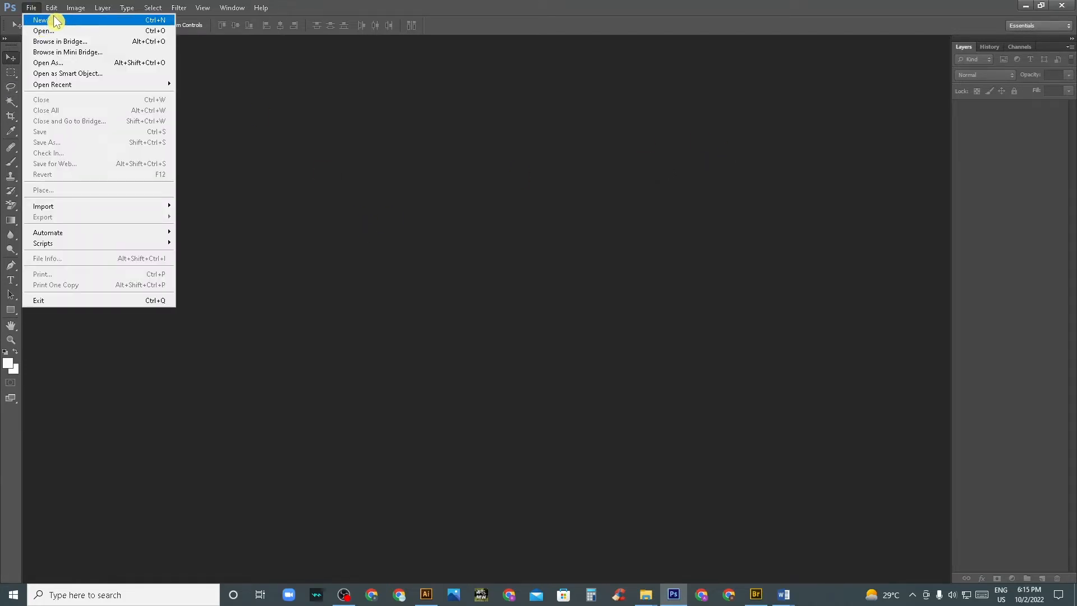
{"action": "left_click", "coordinate": [91, 21]}
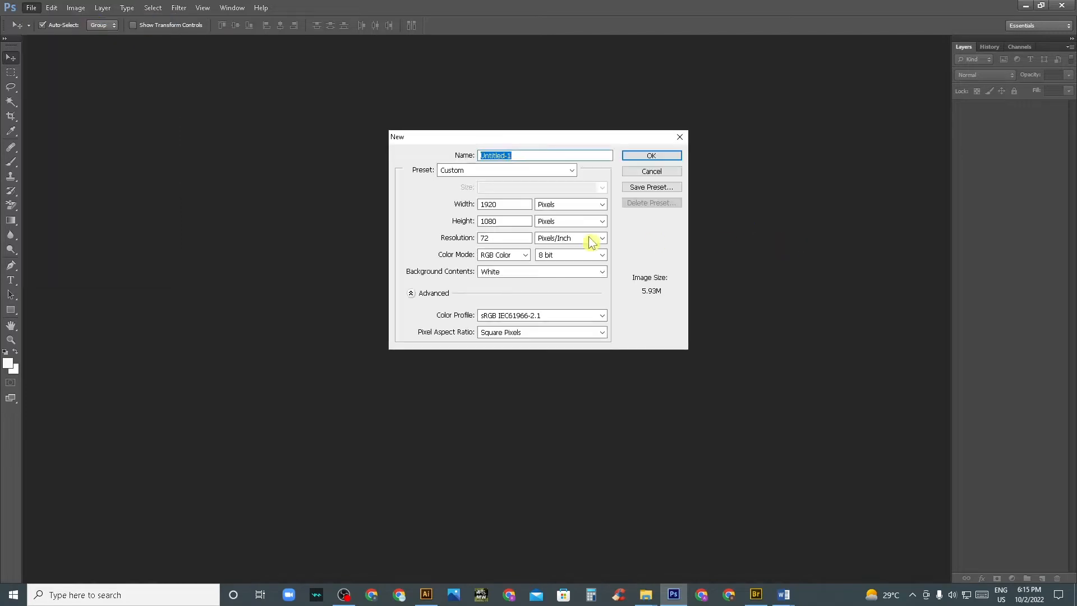
{"action": "left_click", "coordinate": [561, 205]}
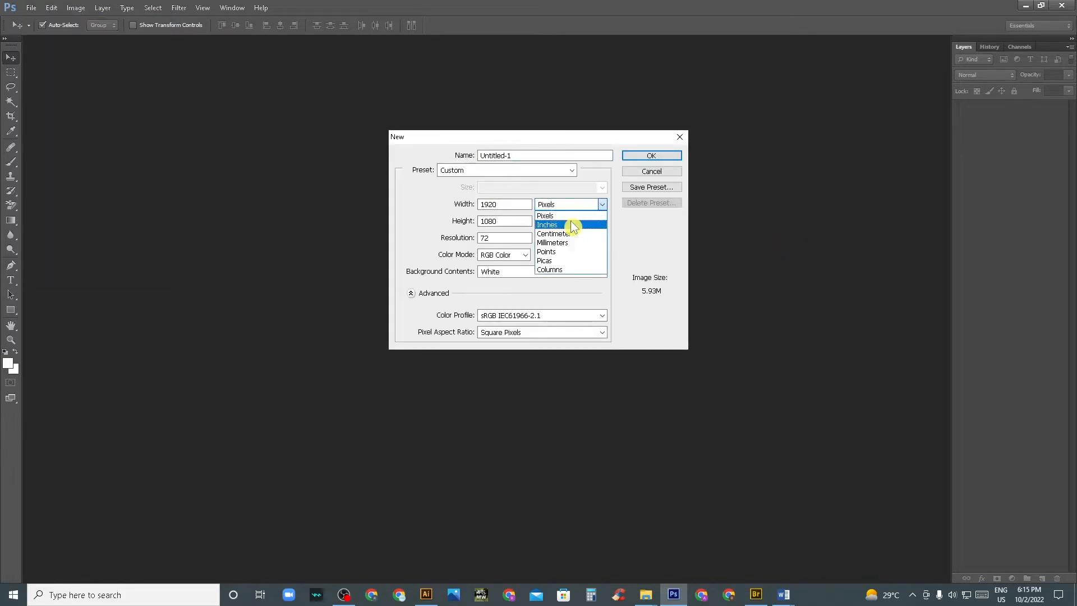
{"action": "left_click", "coordinate": [563, 224]}
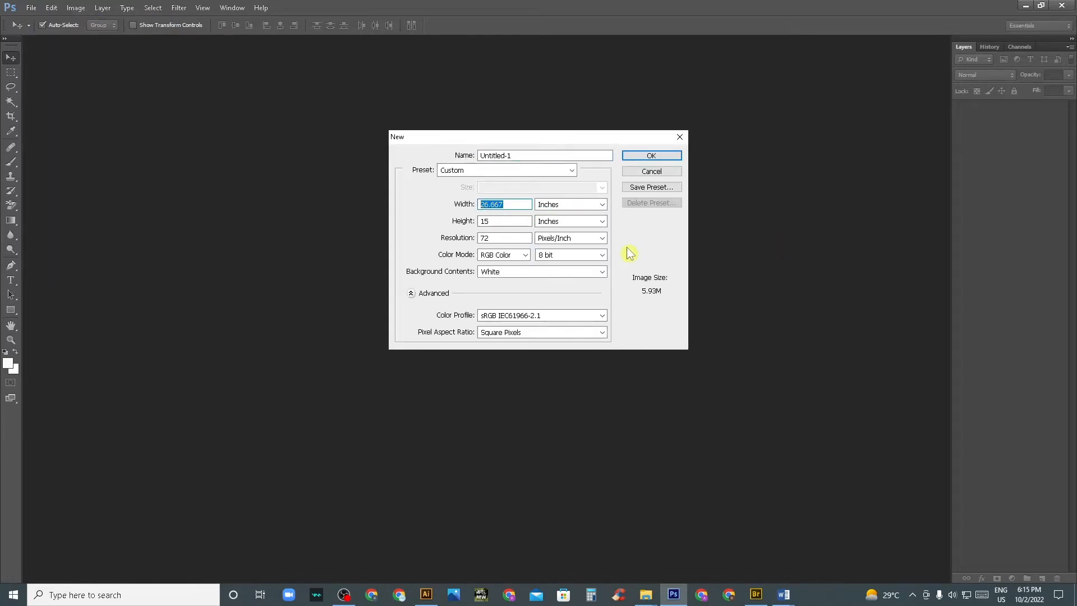
{"action": "type", "text": "20"}
{"action": "key", "text": "Tab"}
{"action": "key", "text": "Tab"}
{"action": "key", "text": "Tab"}
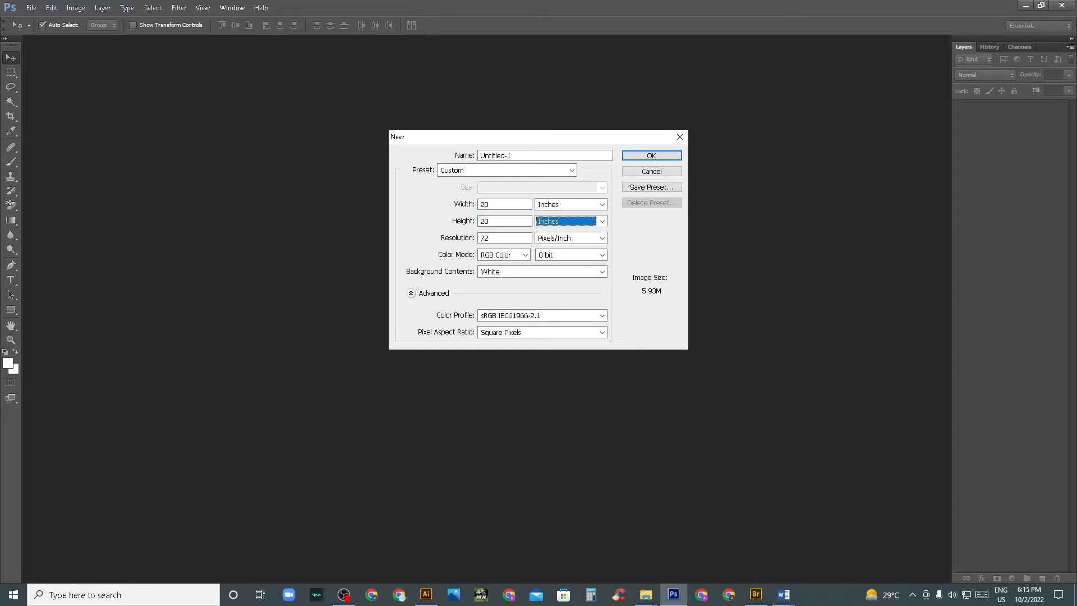
{"action": "type", "text": "300"}
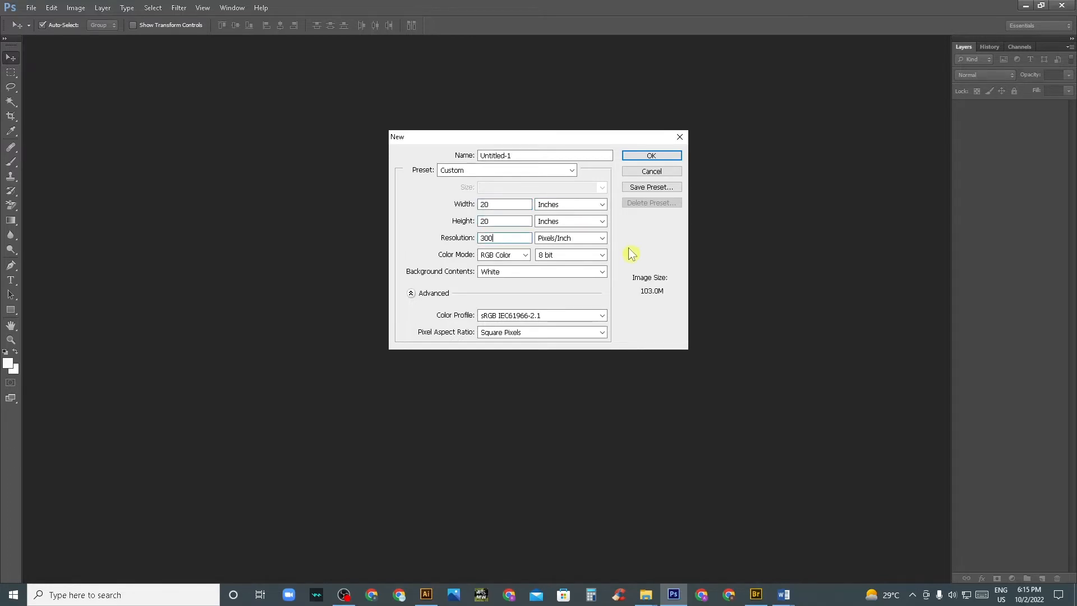
{"action": "key", "text": "Tab"}
- Keep the sRGB IEC61966-2.1 color profile, name the document basic 04 and create it
{"action": "left_click", "coordinate": [558, 318]}
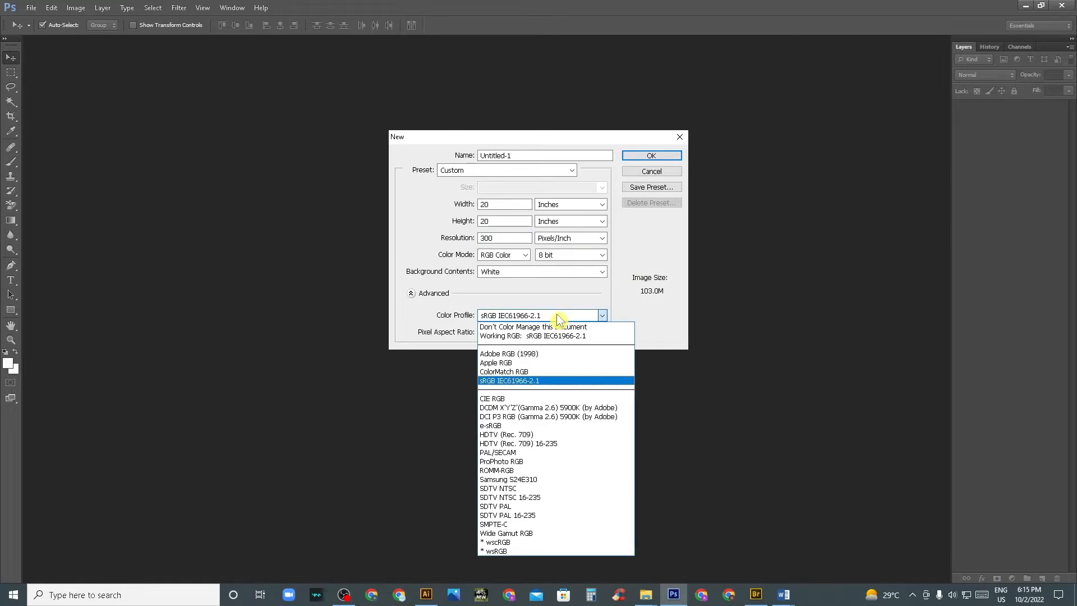
{"action": "left_click", "coordinate": [558, 317]}
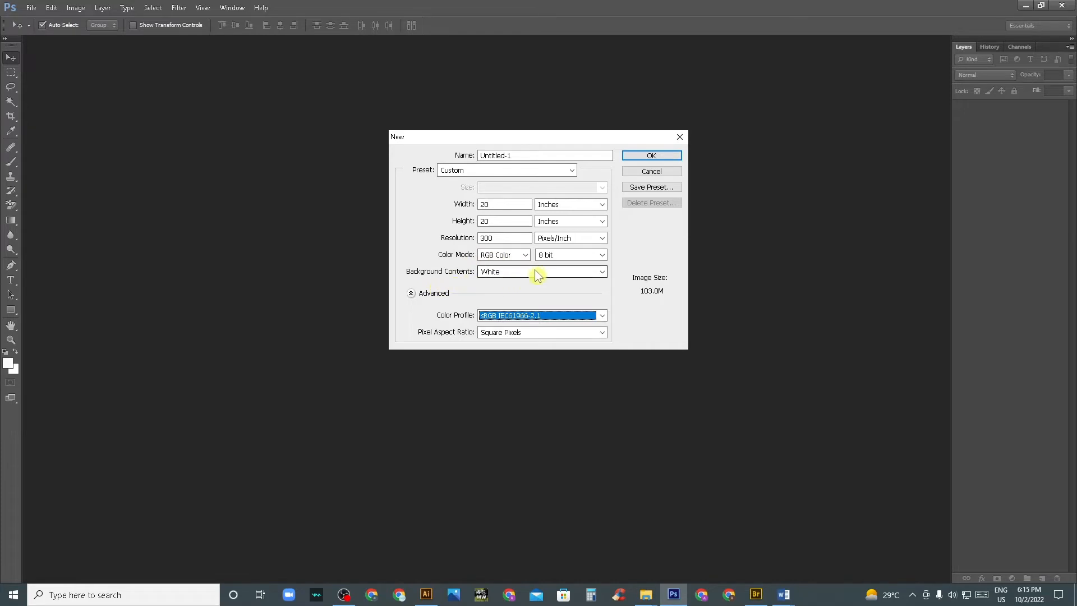
{"action": "left_click_drag", "start_coordinate": [527, 155], "coordinate": [371, 155]}
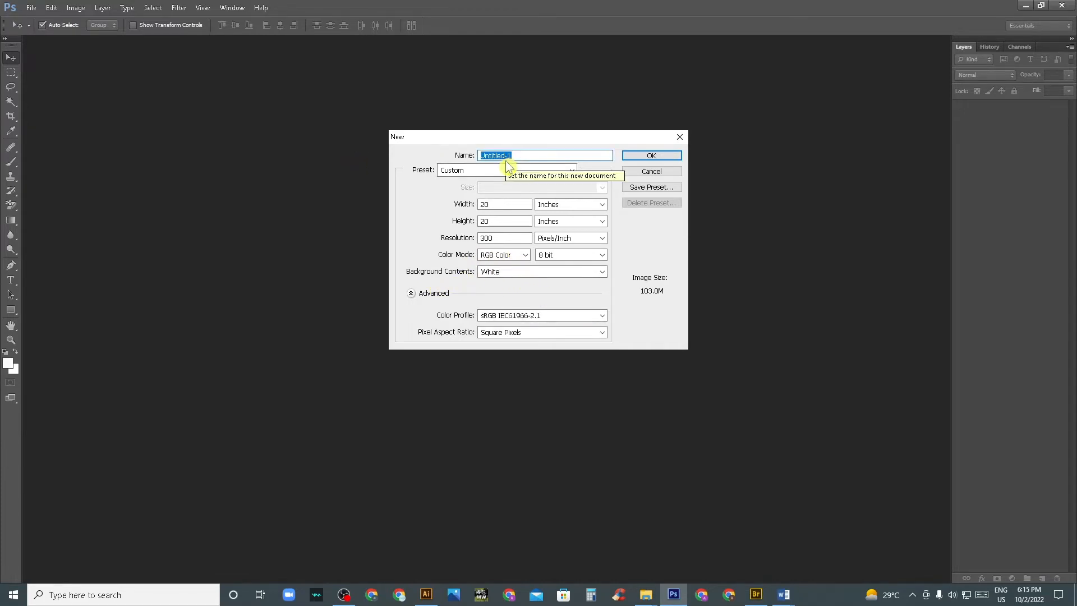
{"action": "type", "text": "basic 04"}
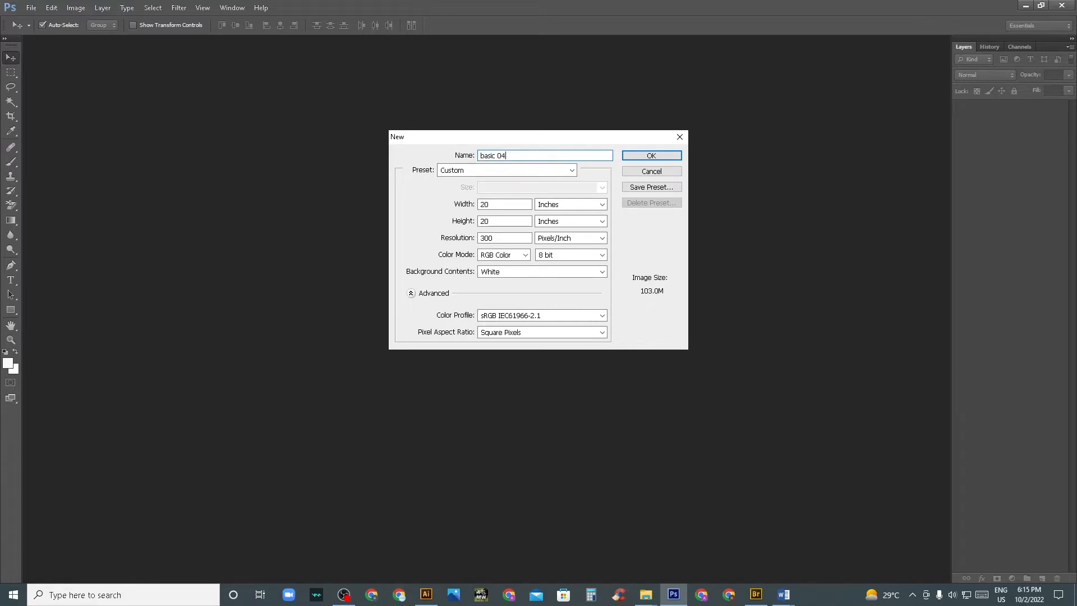
{"action": "key", "text": "Return"}
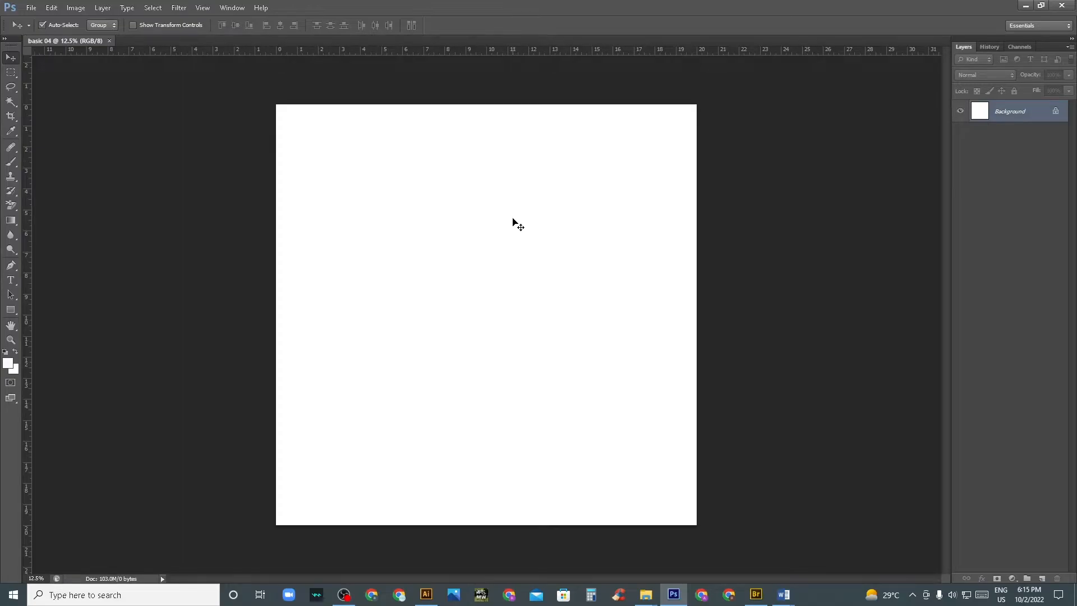
- Switch to the desktop, move the Illustrator flower file away from the other icons and check the contents of New folder (2)
{"action": "left_click", "coordinate": [1025, 5]}
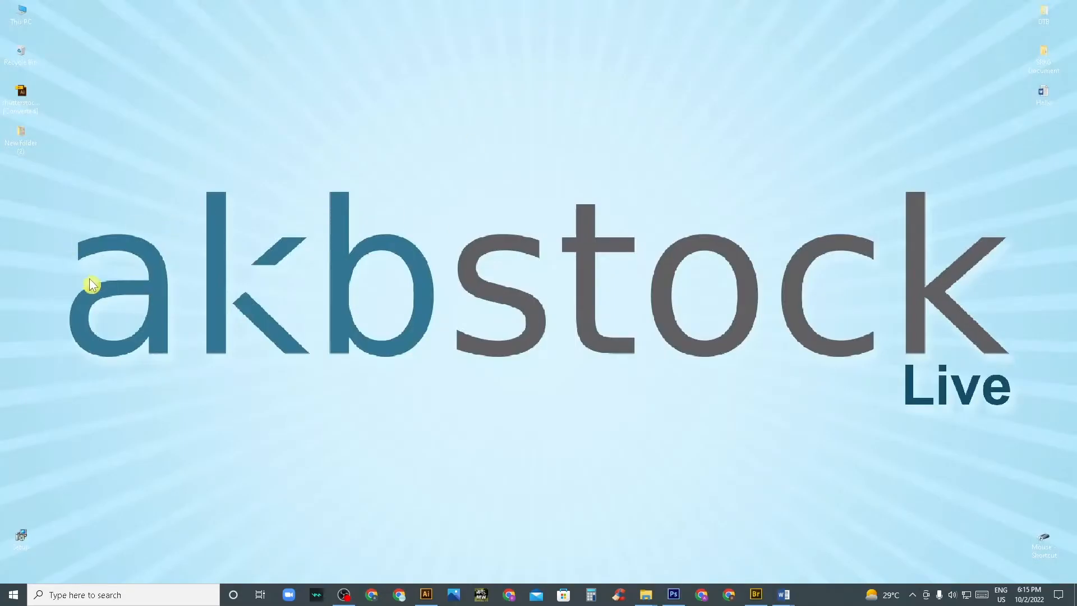
{"action": "left_click_drag", "start_coordinate": [32, 96], "coordinate": [176, 179]}
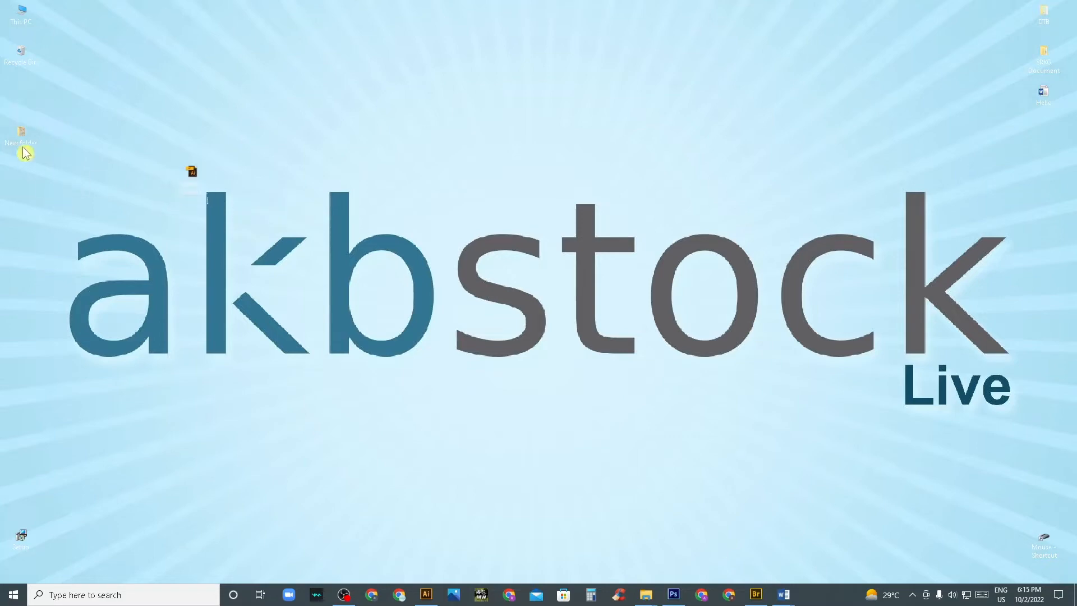
{"action": "double_click", "coordinate": [20, 139]}
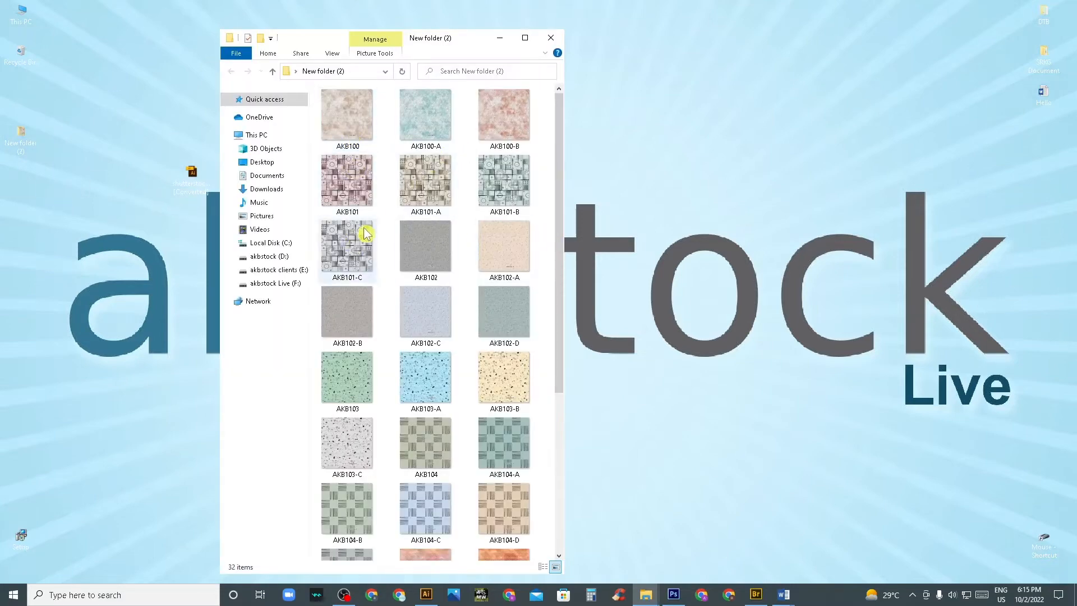
{"action": "left_click", "coordinate": [555, 37]}
- Place the page of the desktop flower file into basic 04 with Bounding Box cropping and shift the artwork slightly left and down
{"action": "left_click_drag", "start_coordinate": [187, 183], "coordinate": [460, 281]}
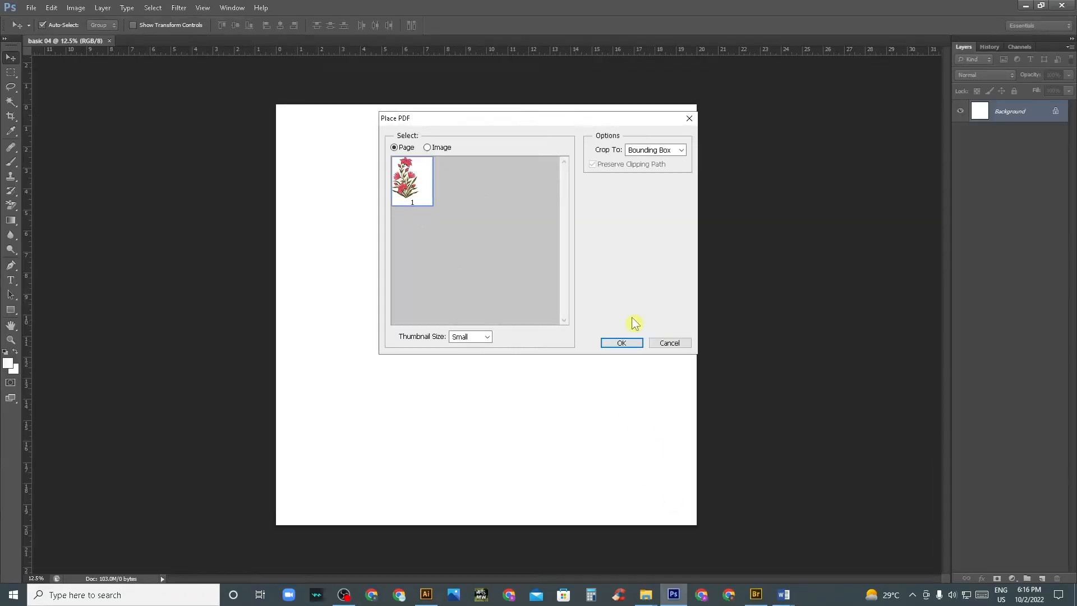
{"action": "left_click", "coordinate": [620, 345]}
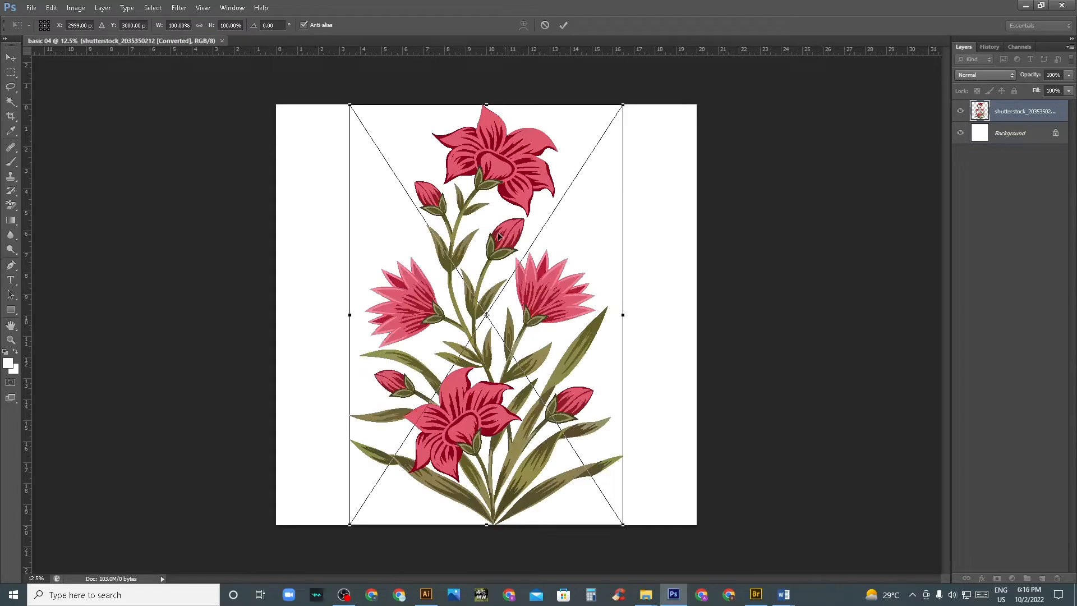
{"action": "key", "text": "Return"}
{"action": "mouse_move", "coordinate": [501, 173]}
{"action": "left_mouse_down"}
{"action": "mouse_move", "coordinate": [466, 181]}
{"action": "mouse_move", "coordinate": [486, 181]}
{"action": "left_mouse_up"}
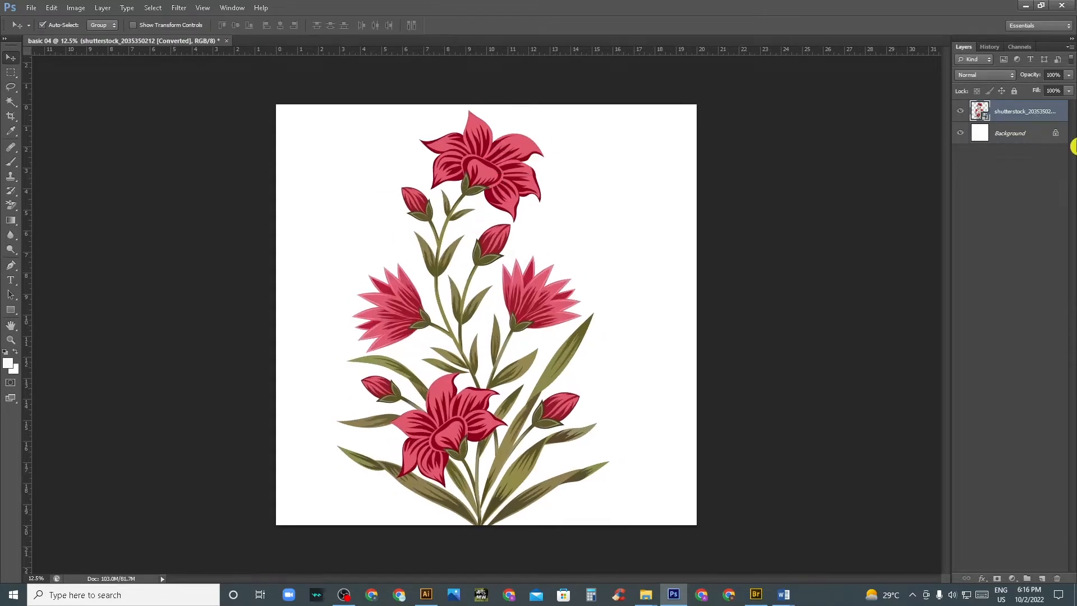
- Delete the placed flower layer from basic 04
{"action": "right_click", "coordinate": [1040, 112]}
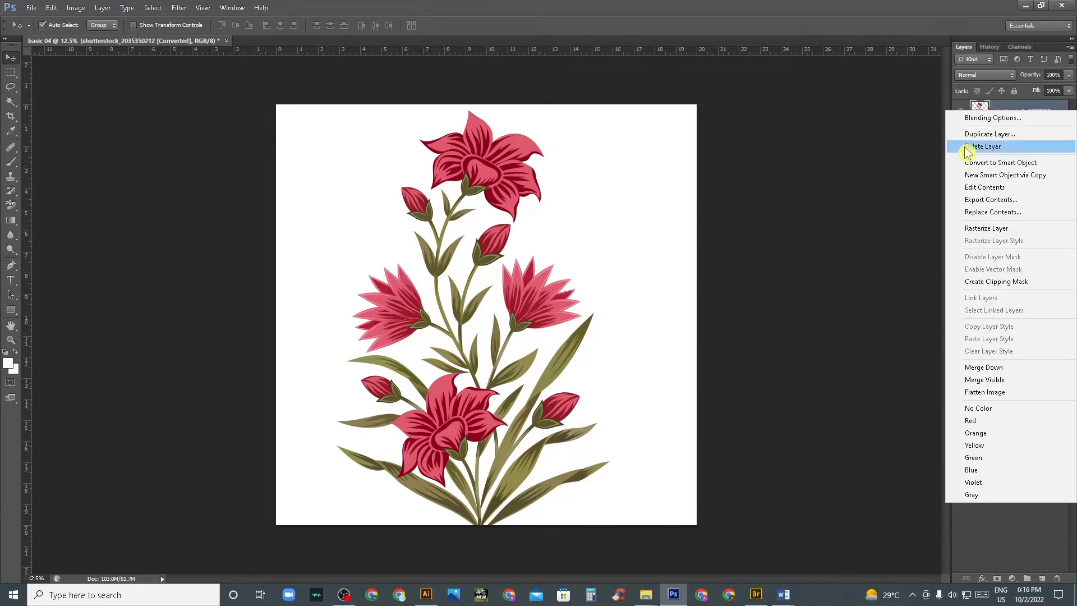
{"action": "left_click", "coordinate": [761, 211]}
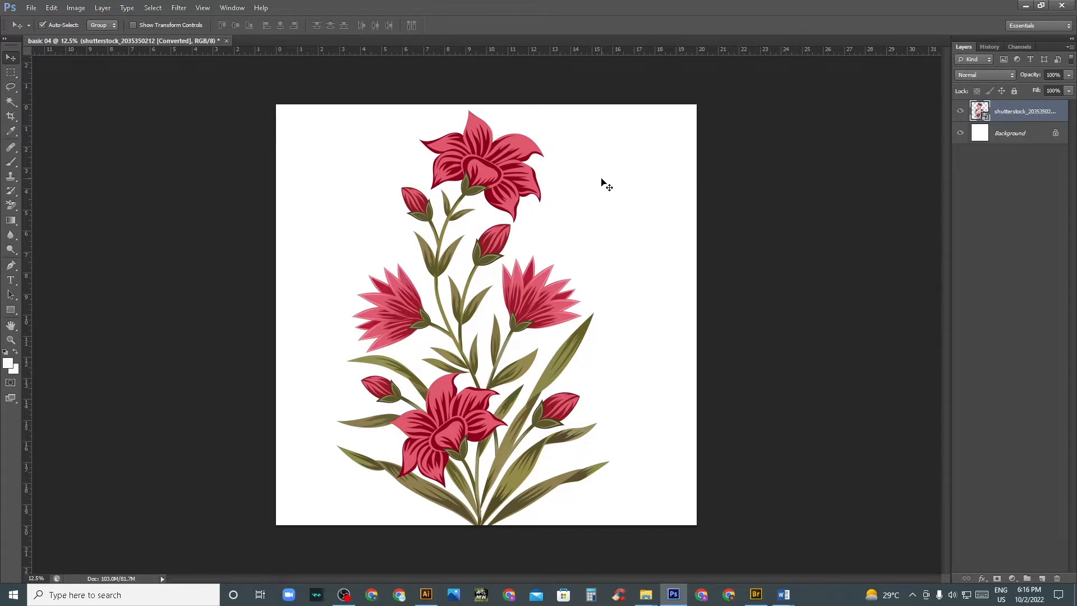
{"action": "key", "text": "Delete"}
- Open the flower file from the desktop as a separate Photoshop document
{"action": "left_click", "coordinate": [1025, 6]}
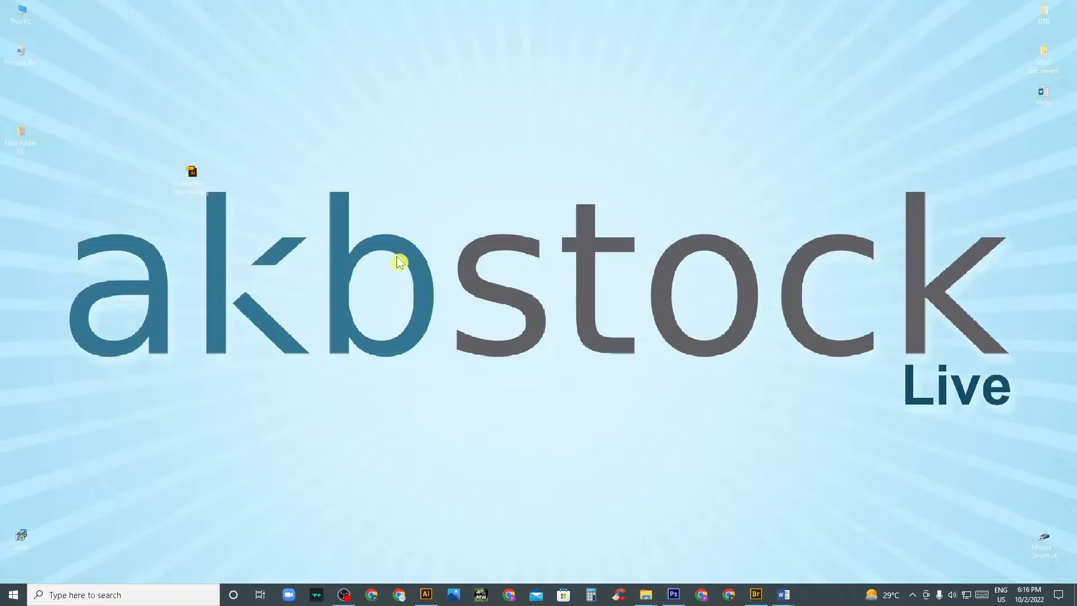
{"action": "left_click_drag", "start_coordinate": [191, 177], "coordinate": [481, 192]}
{"action": "left_click", "coordinate": [648, 351]}
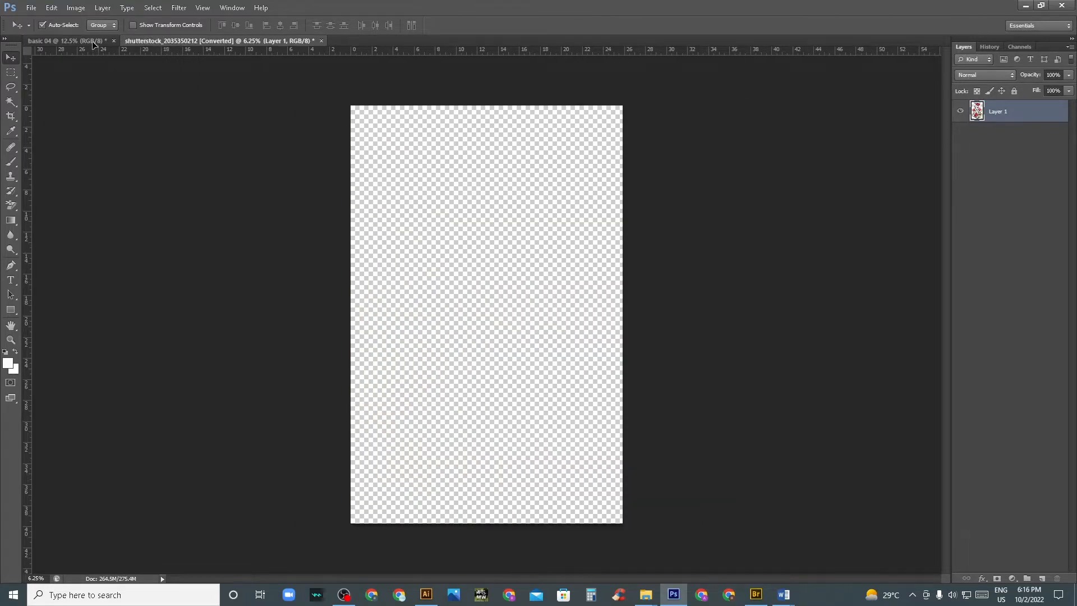
- Copy the flower artwork into basic 04, scale it to about 41.6% with Free Transform and position it near the canvas center
{"action": "left_click_drag", "start_coordinate": [93, 44], "coordinate": [476, 285]}
{"action": "key", "text": "ctrl+t"}
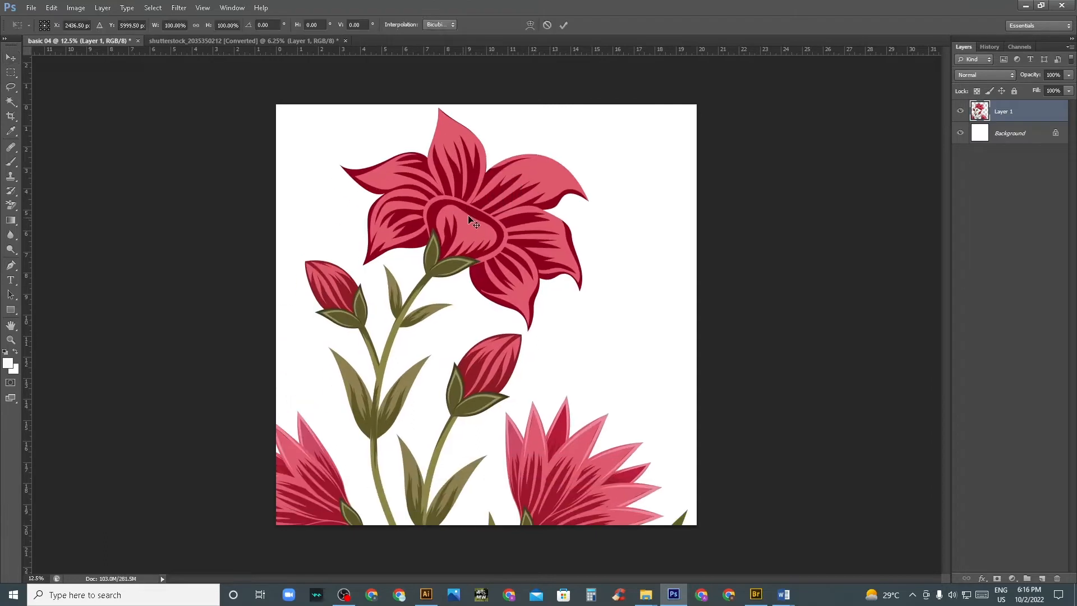
{"action": "left_click_drag", "start_coordinate": [175, 108], "coordinate": [341, 284]}
{"action": "left_click_drag", "start_coordinate": [479, 364], "coordinate": [492, 198]}
{"action": "left_click_drag", "start_coordinate": [322, 141], "coordinate": [348, 183]}
{"action": "left_click_drag", "start_coordinate": [479, 243], "coordinate": [489, 207]}
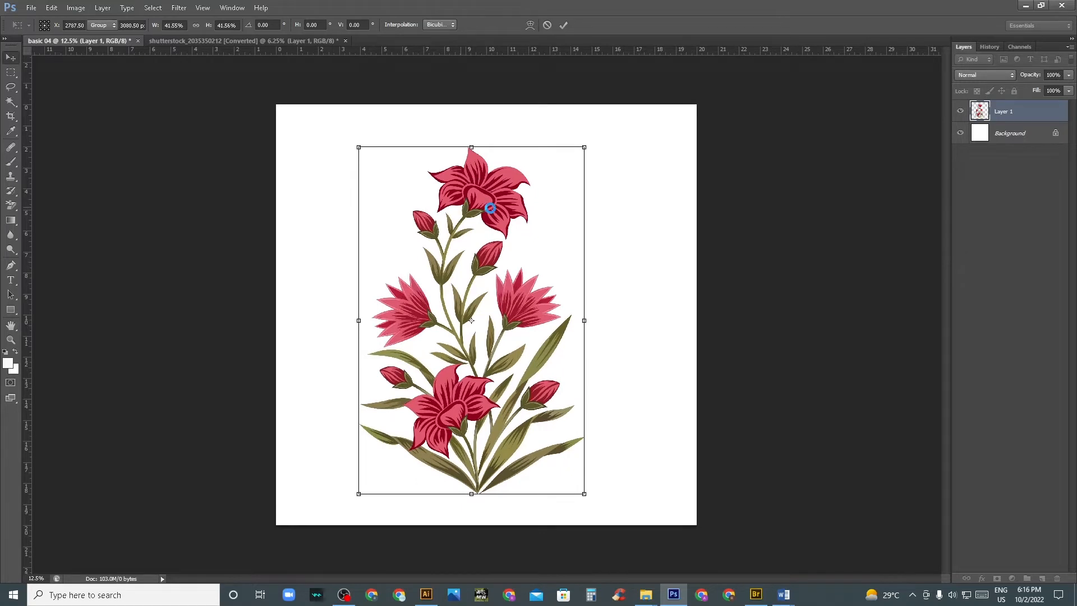
{"action": "key", "text": "Return"}
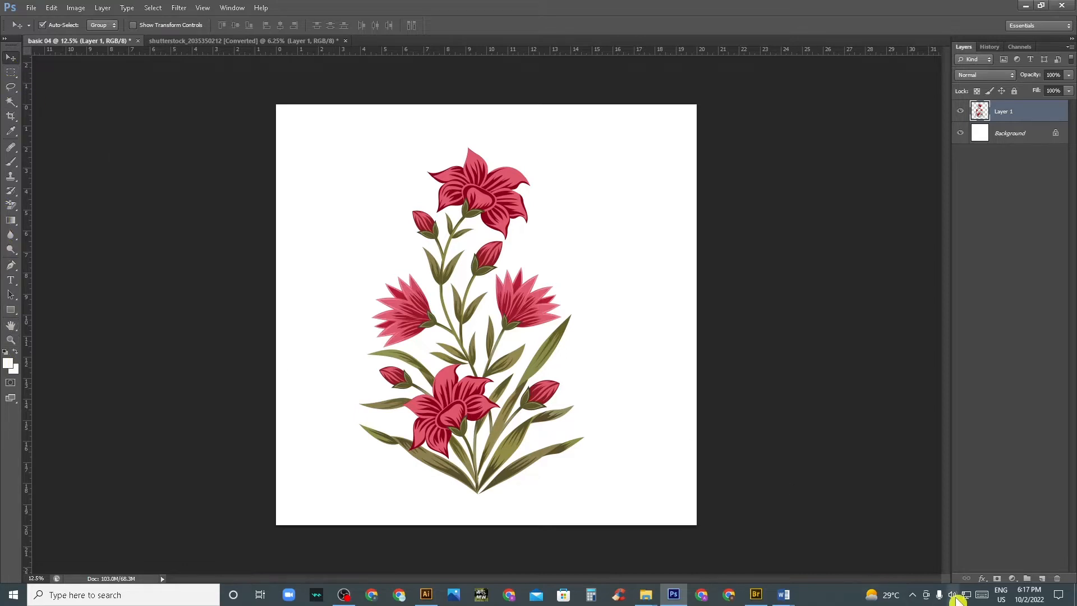
{"action": "left_click", "coordinate": [1012, 578]}
{"action": "left_click", "coordinate": [903, 182]}
{"action": "left_click", "coordinate": [987, 78]}
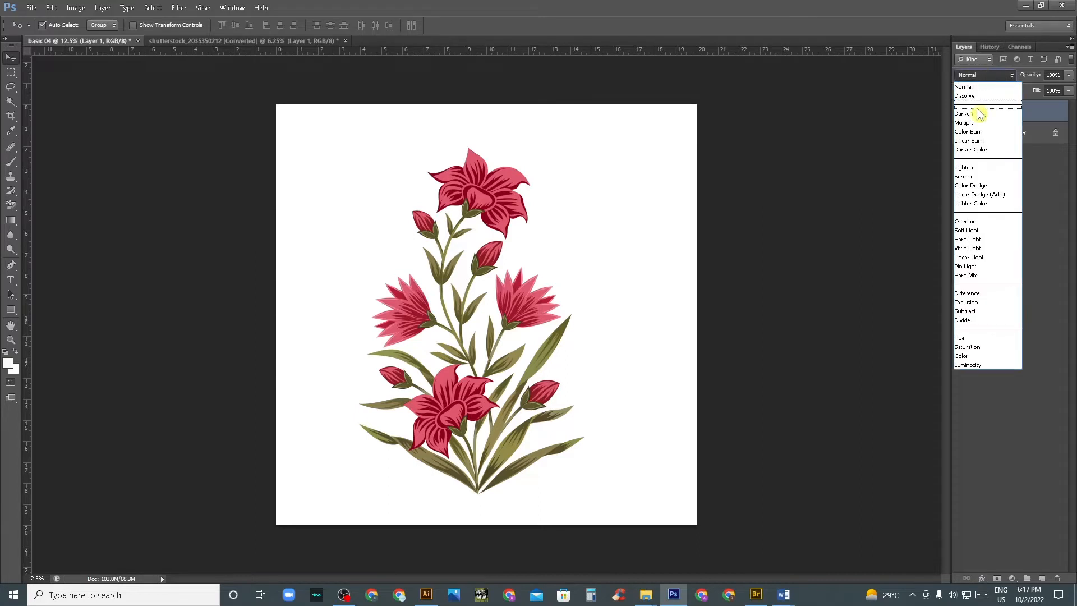
{"action": "left_click", "coordinate": [989, 389]}
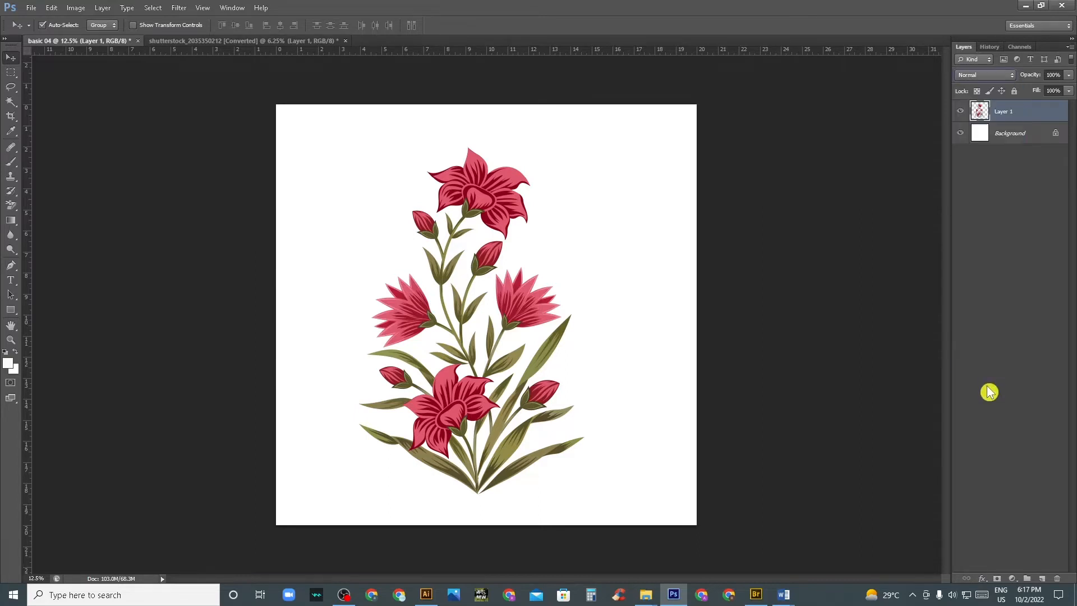
{"action": "double_click", "coordinate": [1018, 112]}
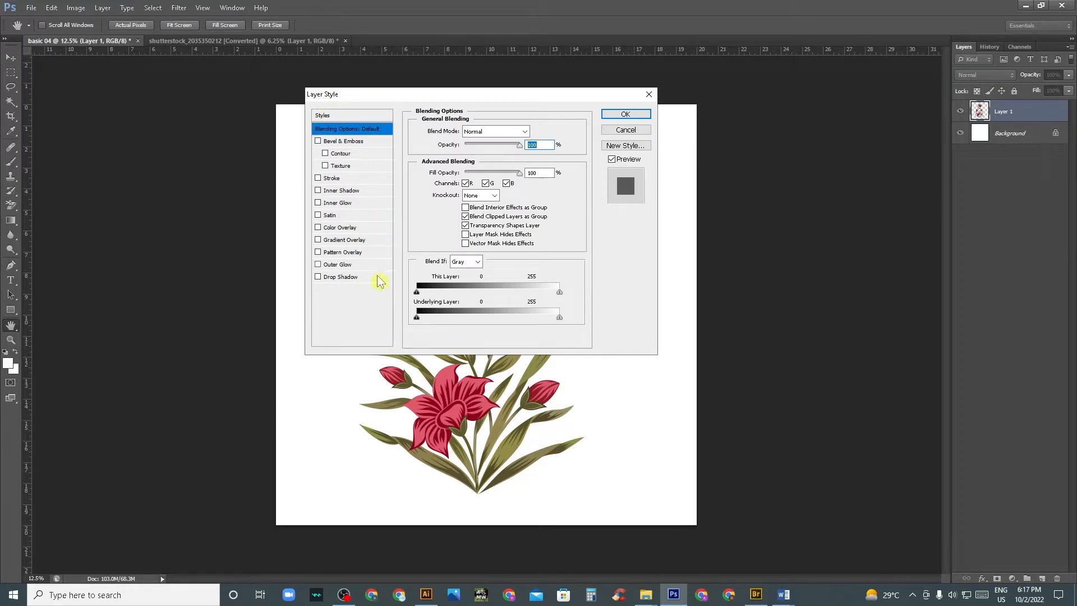
{"action": "left_click", "coordinate": [622, 132]}
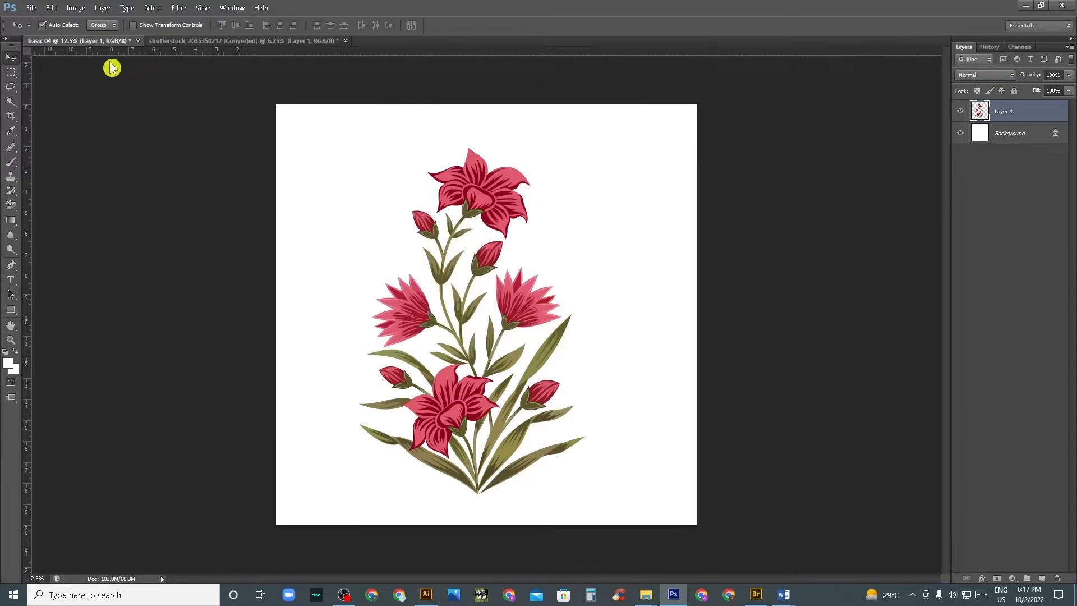
{"action": "left_click", "coordinate": [35, 9]}
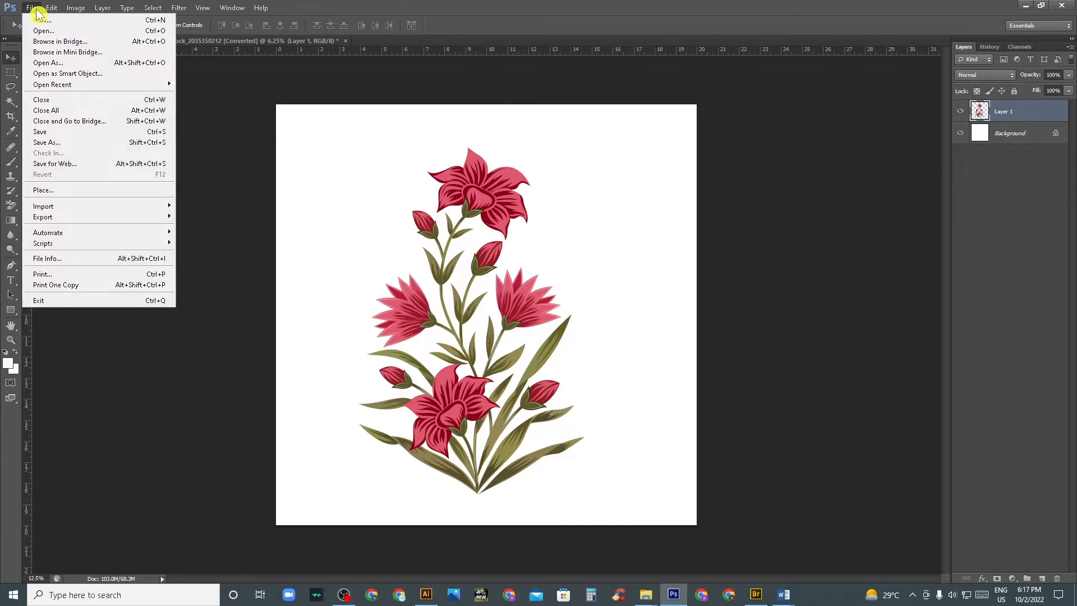
{"action": "mouse_move", "coordinate": [53, 11]}
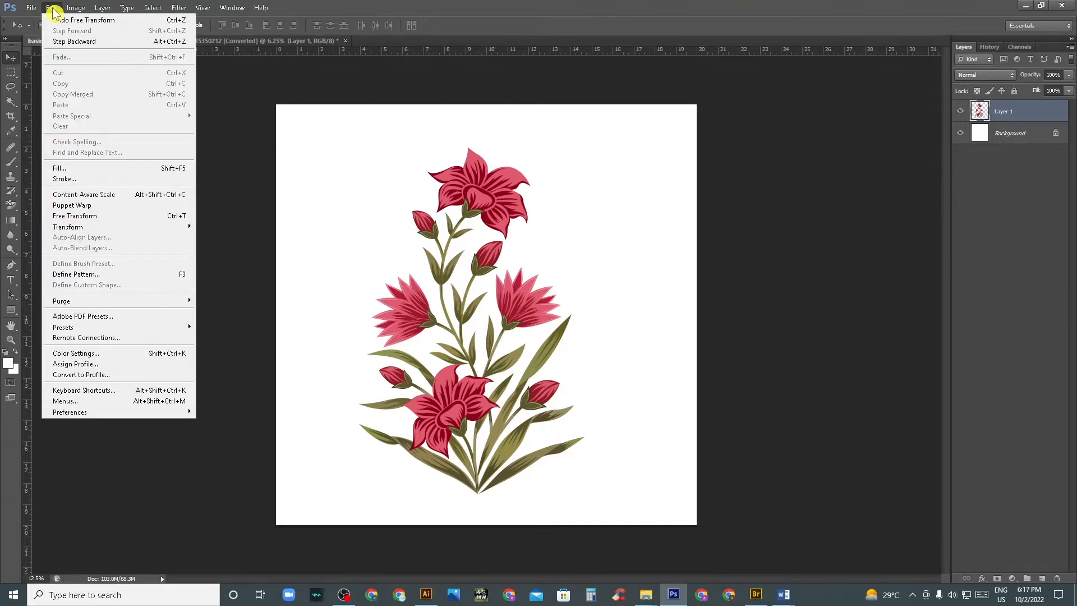
{"action": "mouse_move", "coordinate": [184, 12]}
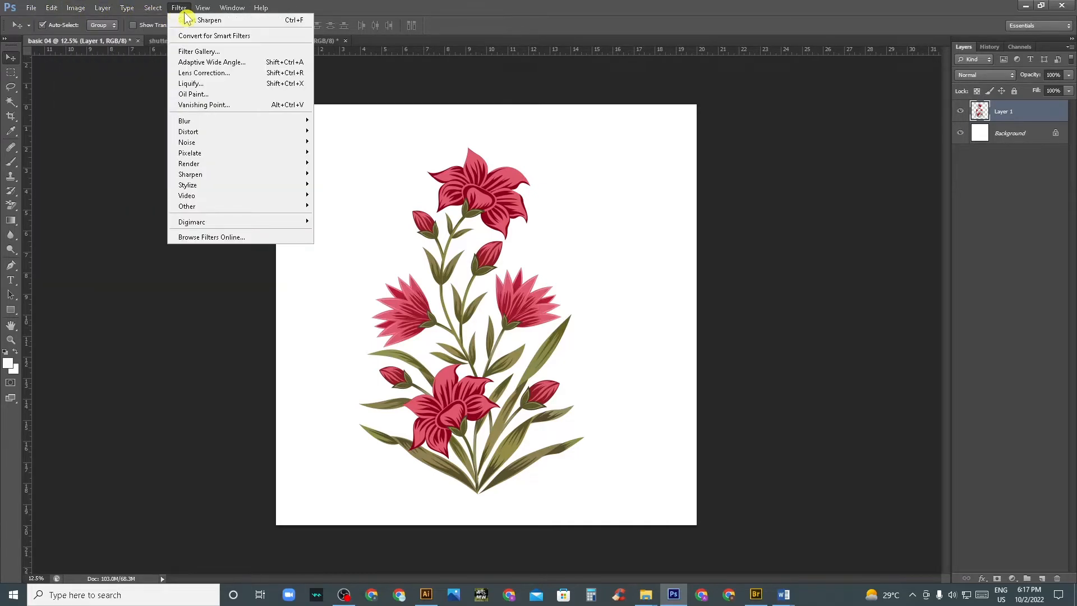
{"action": "mouse_move", "coordinate": [125, 13]}
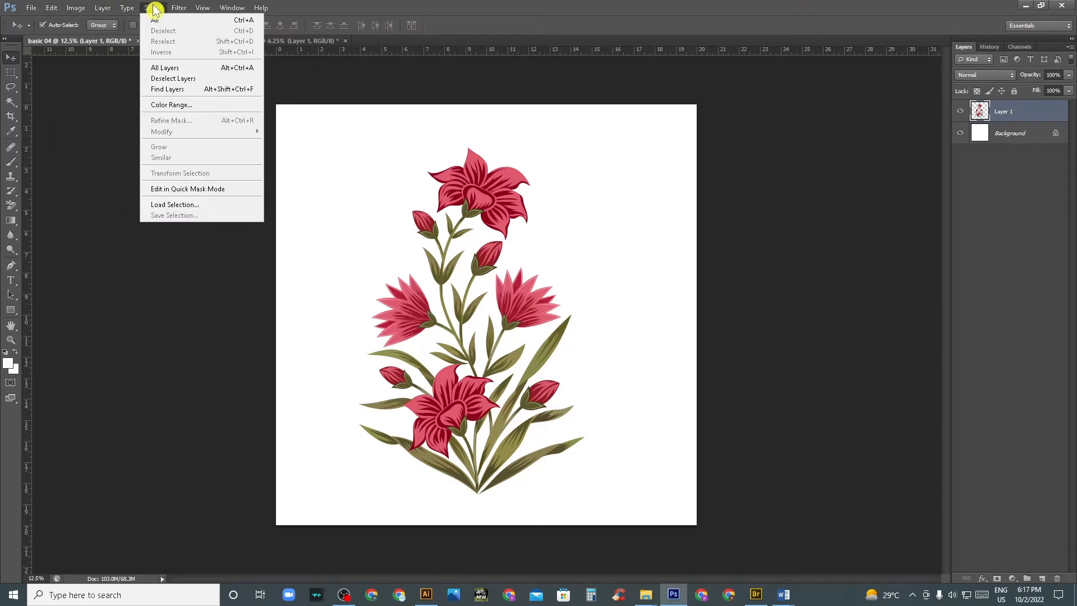
{"action": "left_click", "coordinate": [424, 324]}
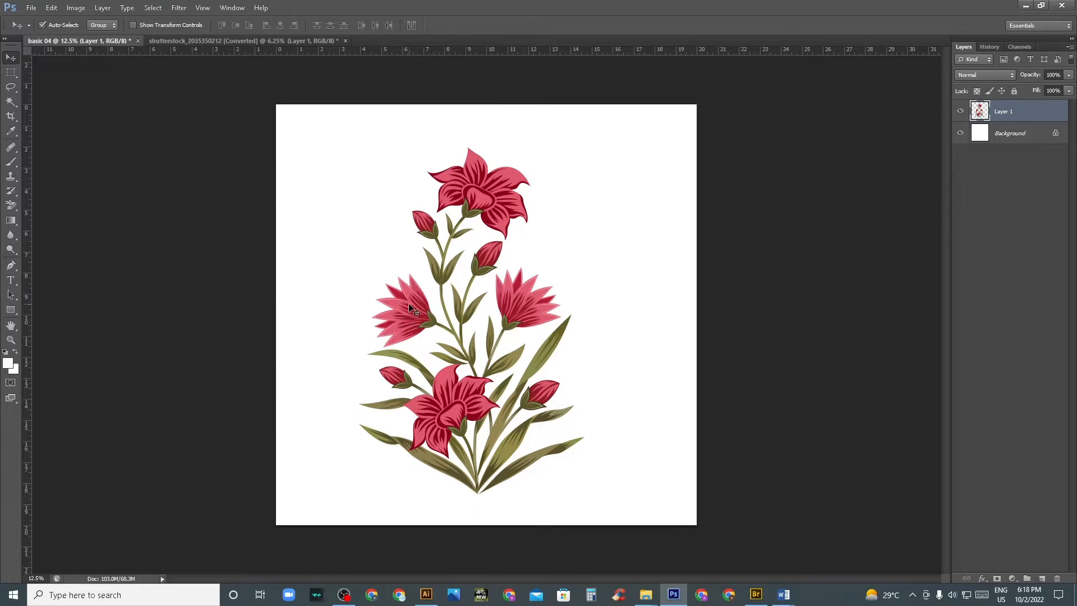
- Move the flower artwork up and to the left on the canvas
{"action": "left_click_drag", "start_coordinate": [405, 306], "coordinate": [400, 283]}
{"action": "left_click_drag", "start_coordinate": [472, 177], "coordinate": [440, 176]}
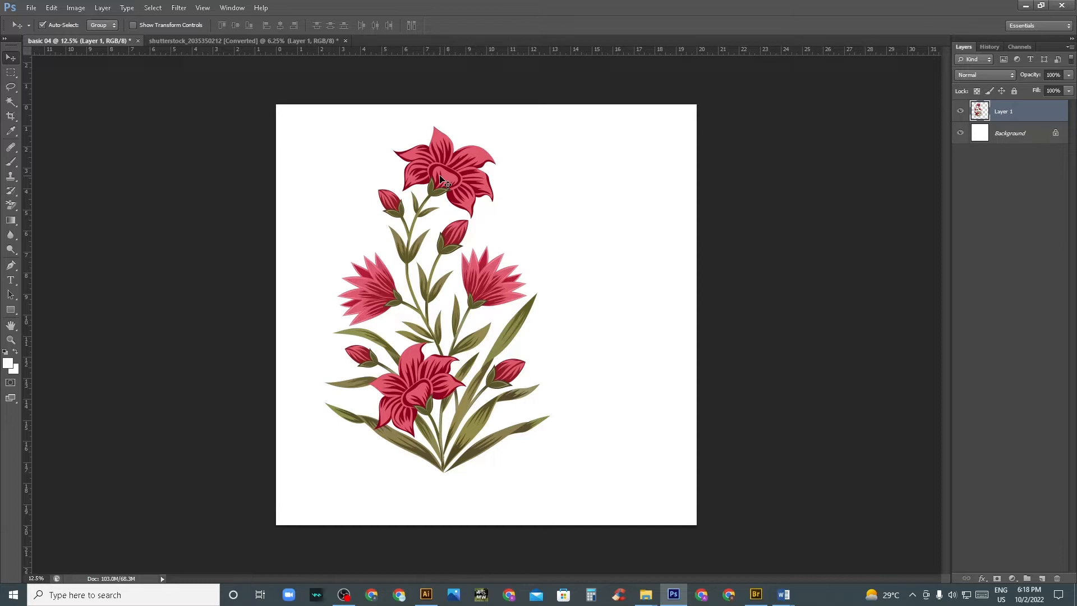
{"action": "mouse_move", "coordinate": [442, 185]}
{"action": "left_mouse_down"}
{"action": "mouse_move", "coordinate": [468, 187]}
{"action": "mouse_move", "coordinate": [441, 183]}
{"action": "left_mouse_up"}
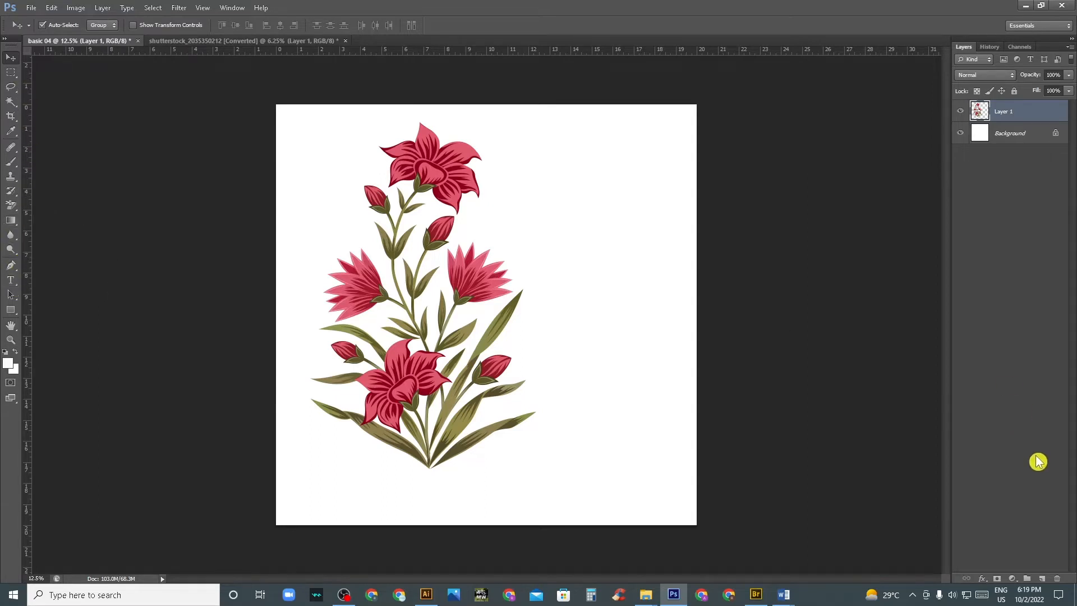
- Move the flower artwork to the right and slightly up on the canvas
{"action": "left_click", "coordinate": [1012, 579]}
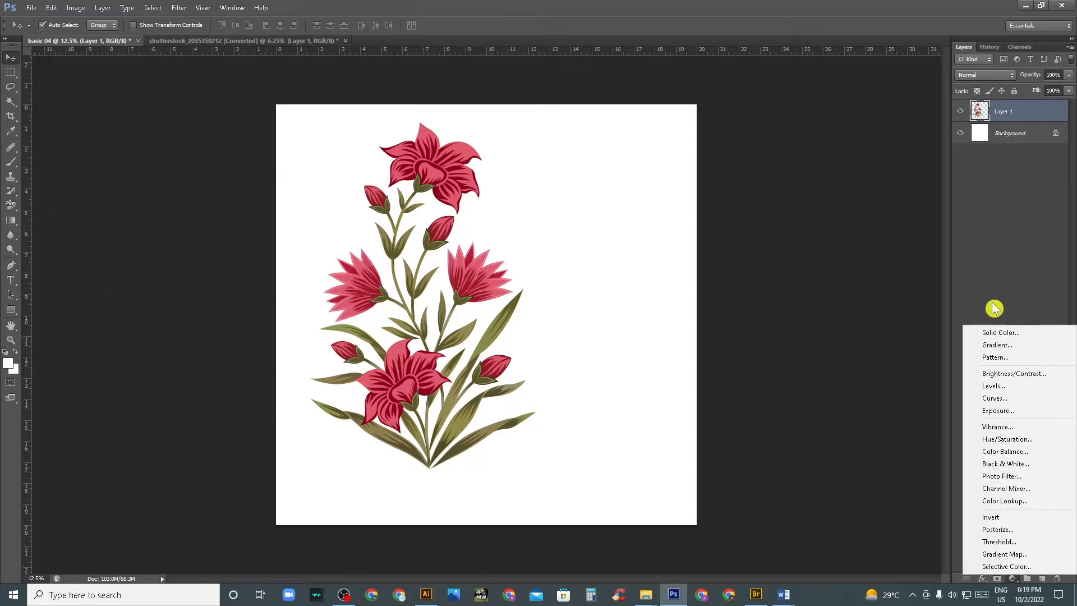
{"action": "left_click", "coordinate": [998, 275]}
{"action": "left_click_drag", "start_coordinate": [441, 187], "coordinate": [476, 172]}
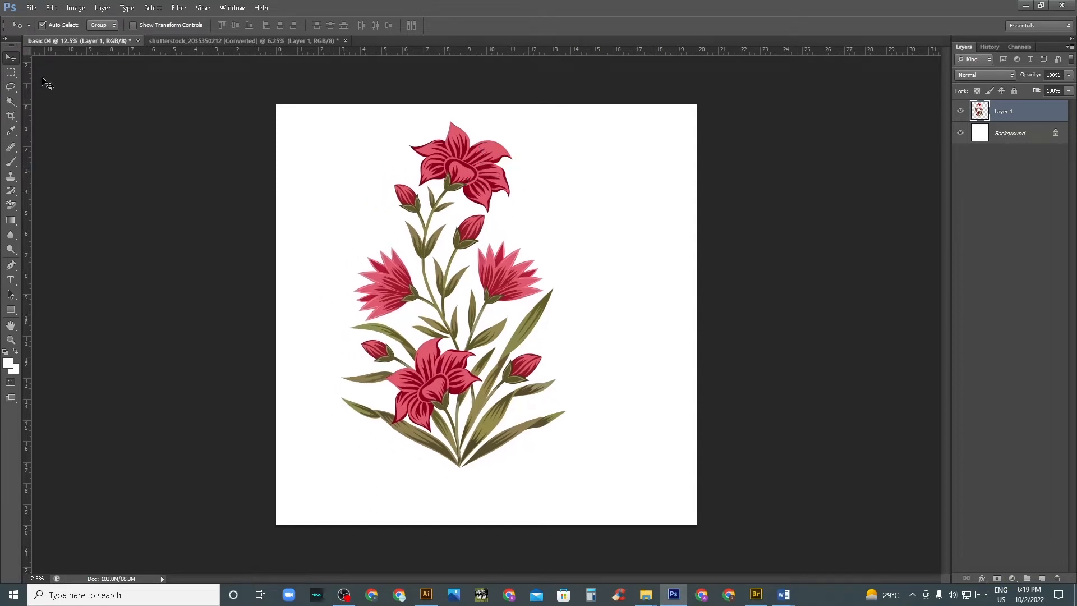
- Bring up the Open dialog to examine the Tmbnail folder and dismiss it without opening a file
{"action": "left_click", "coordinate": [32, 9]}
{"action": "mouse_move", "coordinate": [54, 11]}
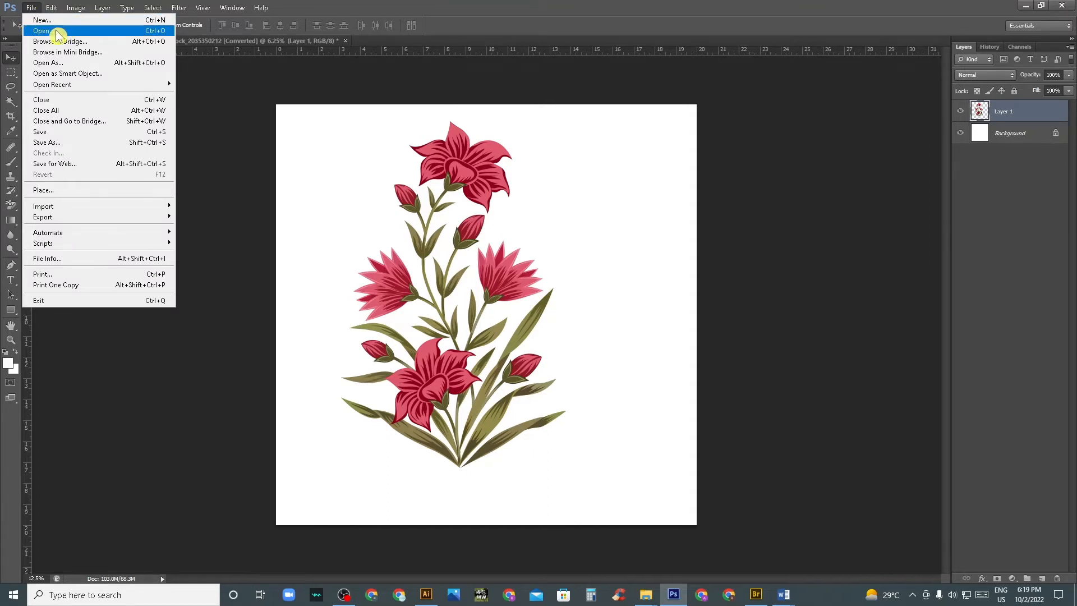
{"action": "left_click", "coordinate": [196, 117]}
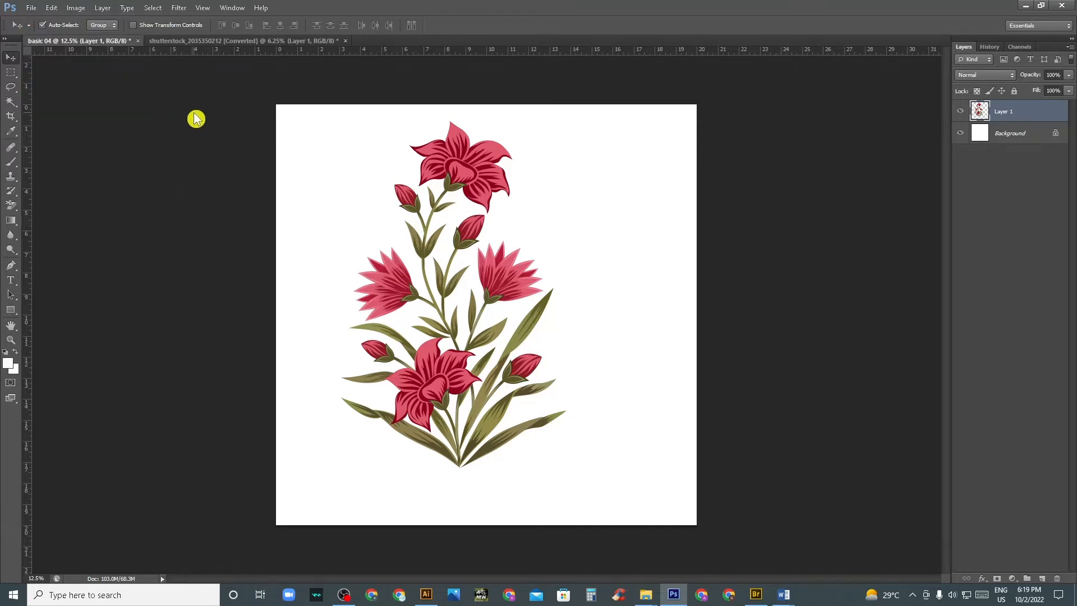
{"action": "double_click", "coordinate": [196, 116]}
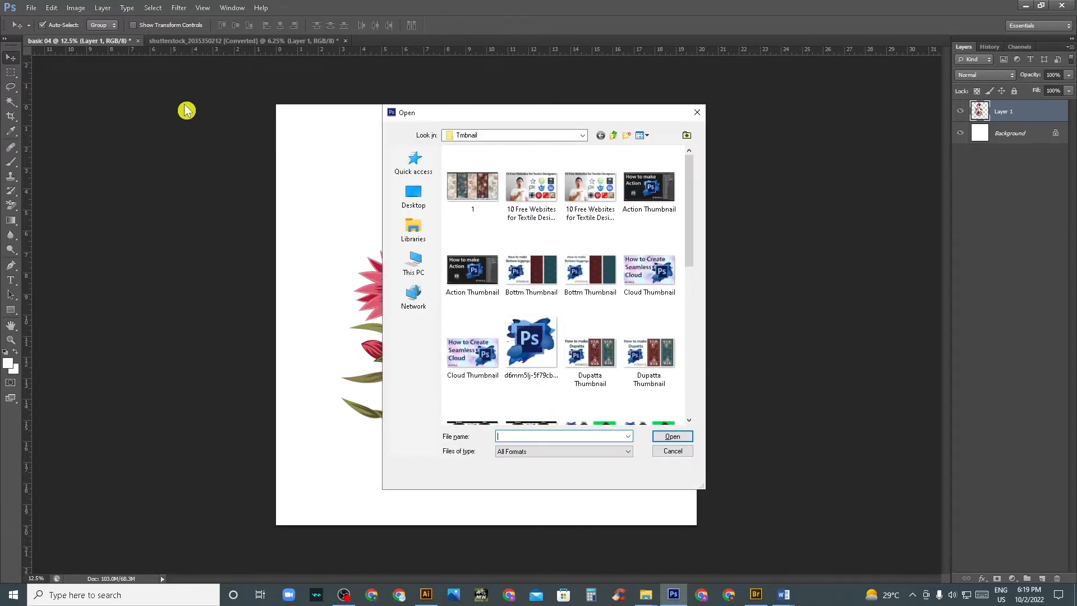
{"action": "left_click", "coordinate": [697, 112]}
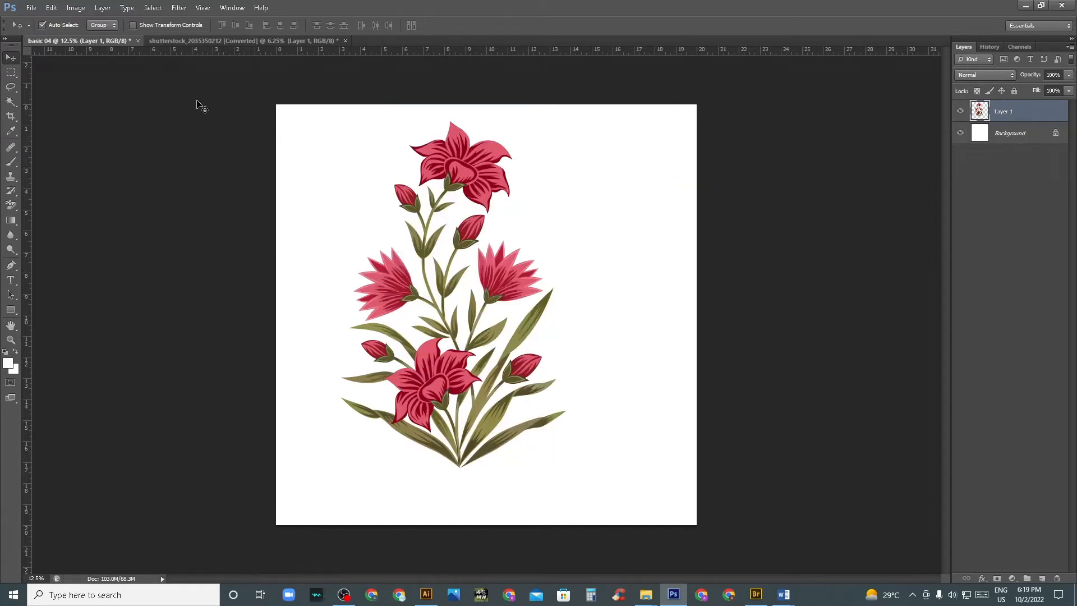
- Nudge the flower artwork slightly left and down
{"action": "left_click_drag", "start_coordinate": [453, 171], "coordinate": [449, 173]}
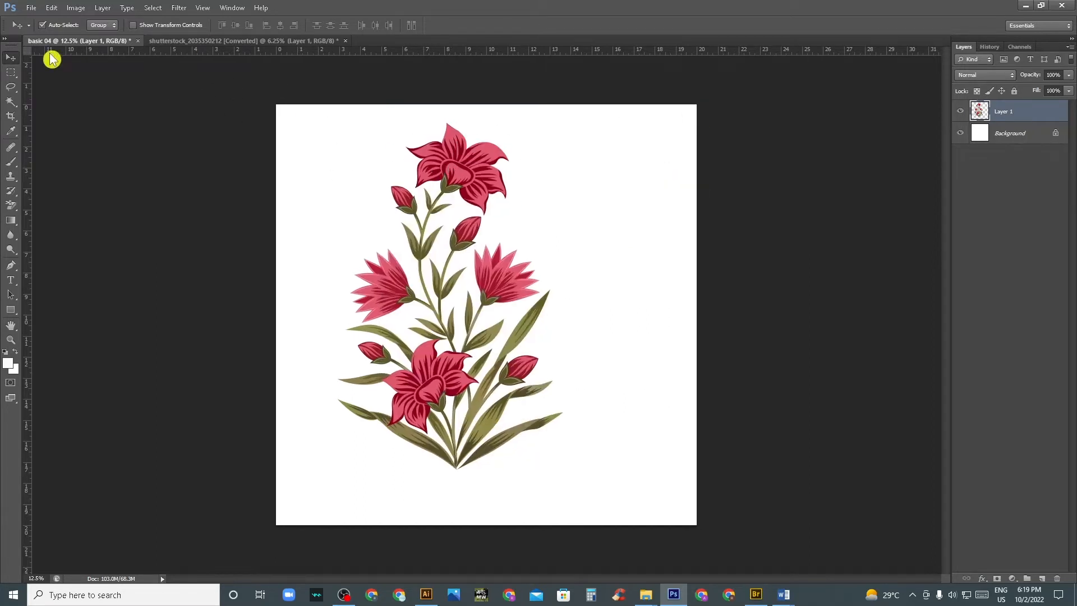
- Open the floral pattern 1107211616.jpg in Photoshop through Bridge and close it again
{"action": "left_click", "coordinate": [34, 9]}
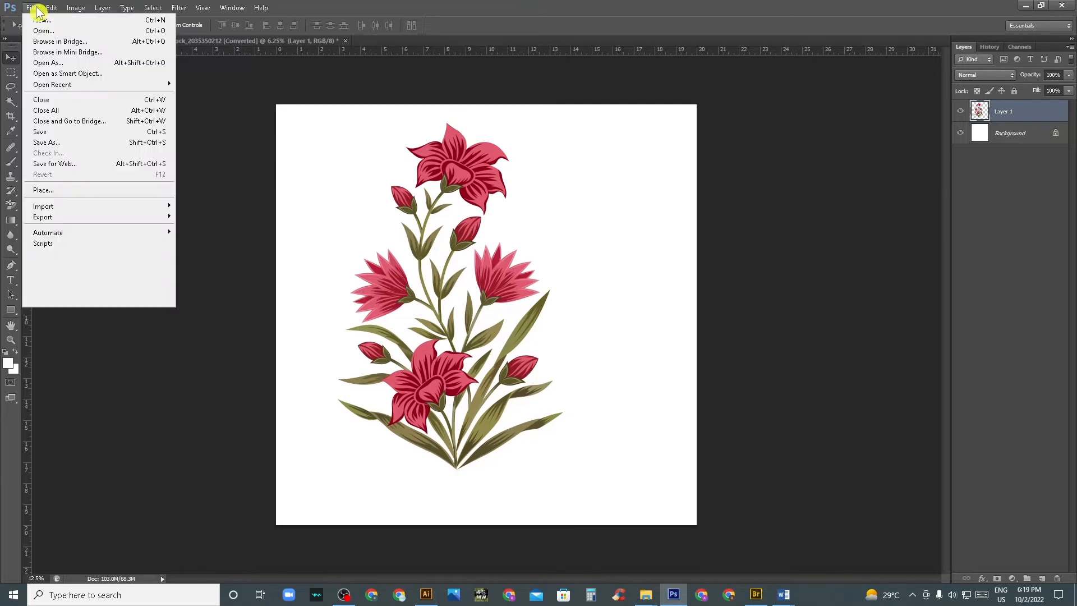
{"action": "left_click", "coordinate": [66, 41]}
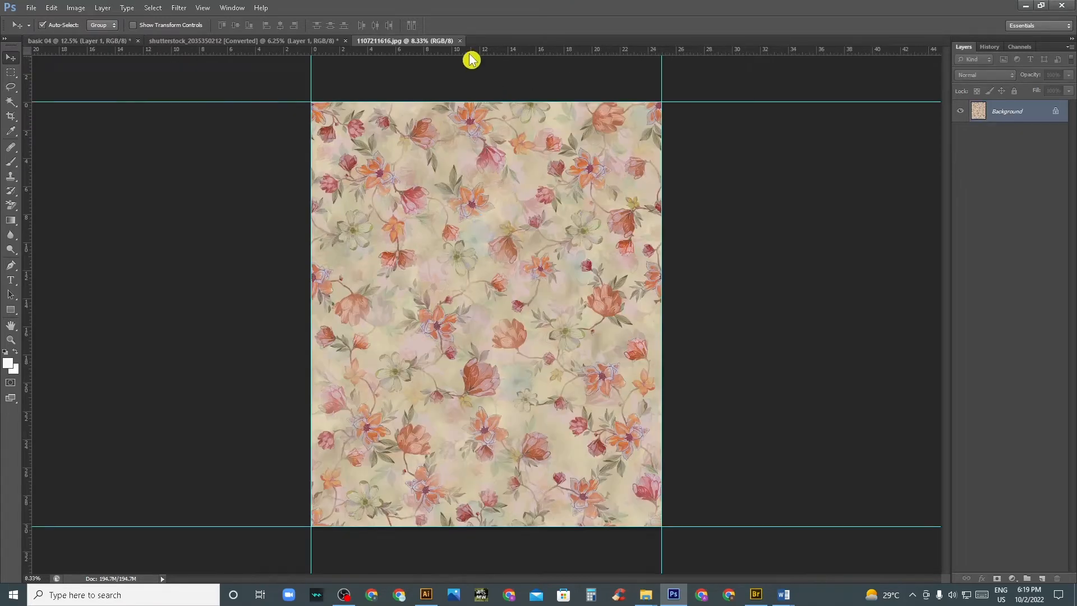
{"action": "left_click", "coordinate": [461, 41]}
{"action": "left_click", "coordinate": [756, 593]}
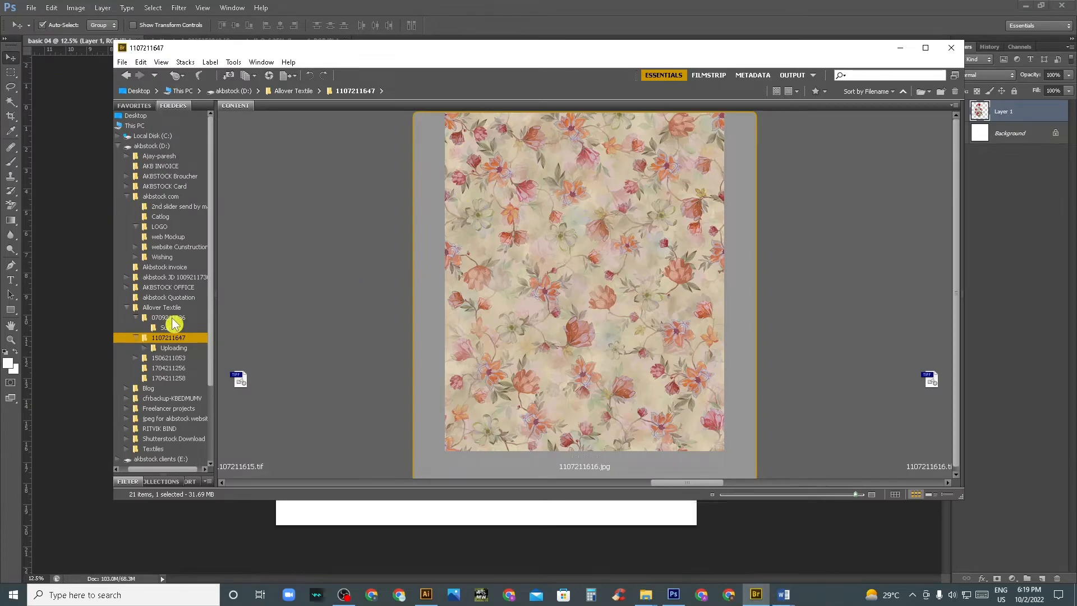
{"action": "scroll", "coordinate": [187, 361], "scroll_direction": "down", "scroll_amount": 3}
{"action": "scroll", "coordinate": [526, 327], "scroll_direction": "down", "scroll_amount": 3}
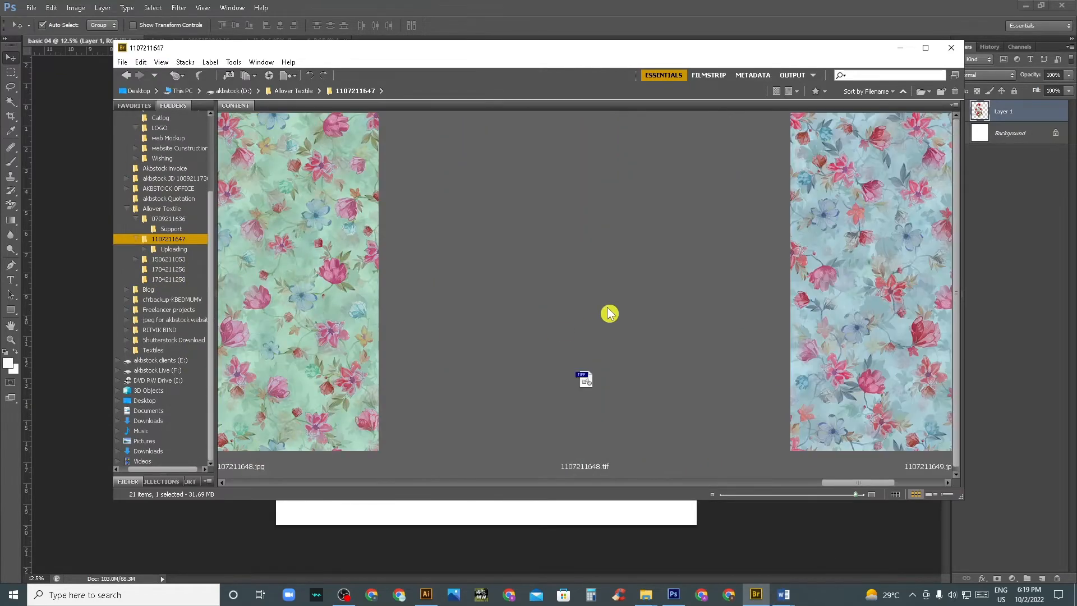
{"action": "scroll", "coordinate": [325, 268], "scroll_direction": "up", "scroll_amount": 1}
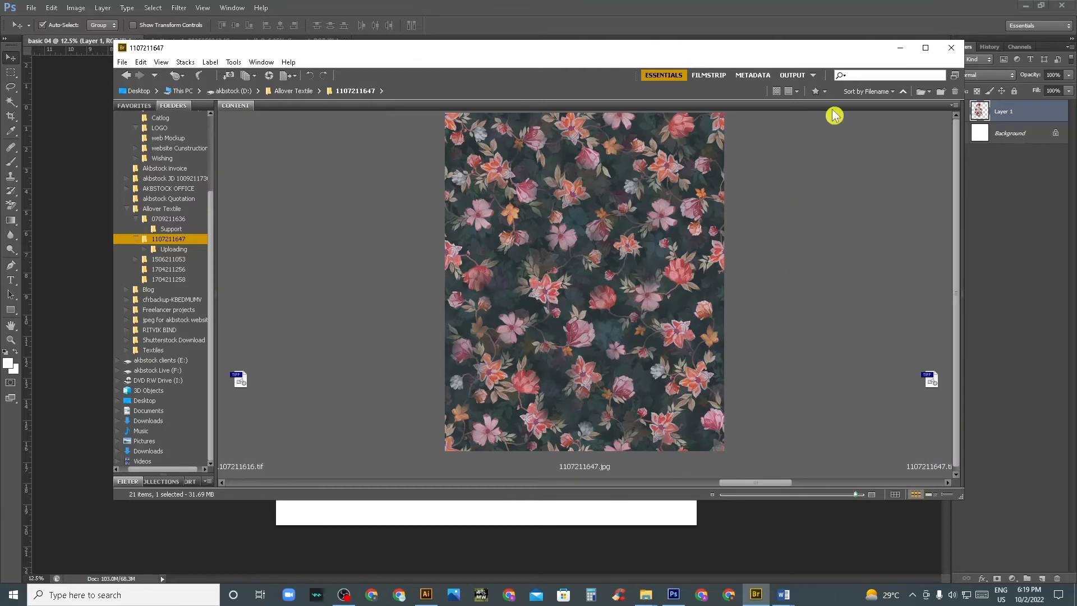
{"action": "left_click", "coordinate": [900, 50]}
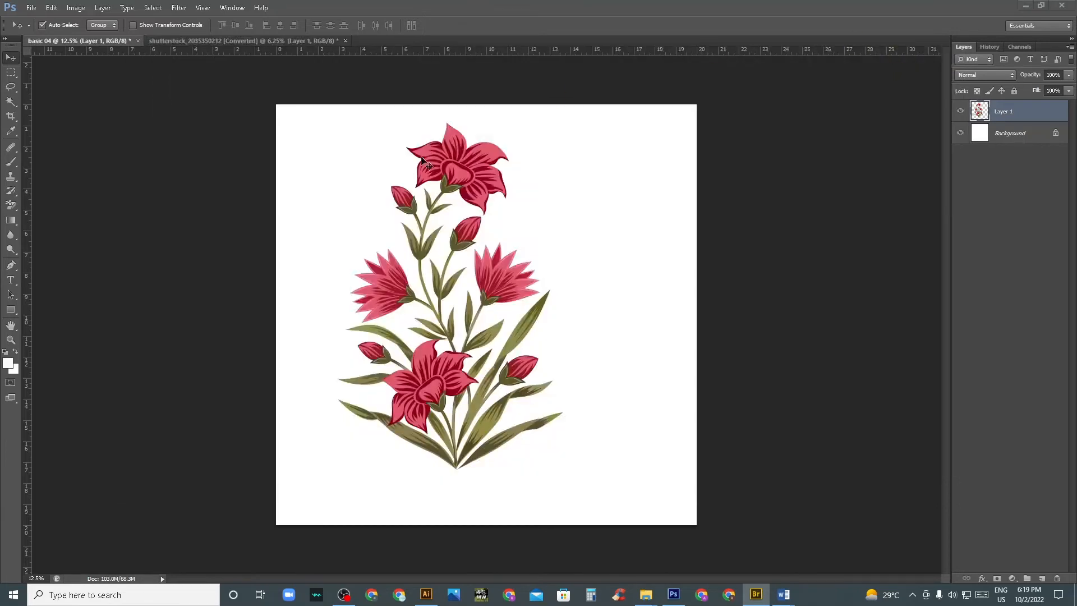
- View the original flower document and return to basic 04
{"action": "left_click", "coordinate": [194, 207]}
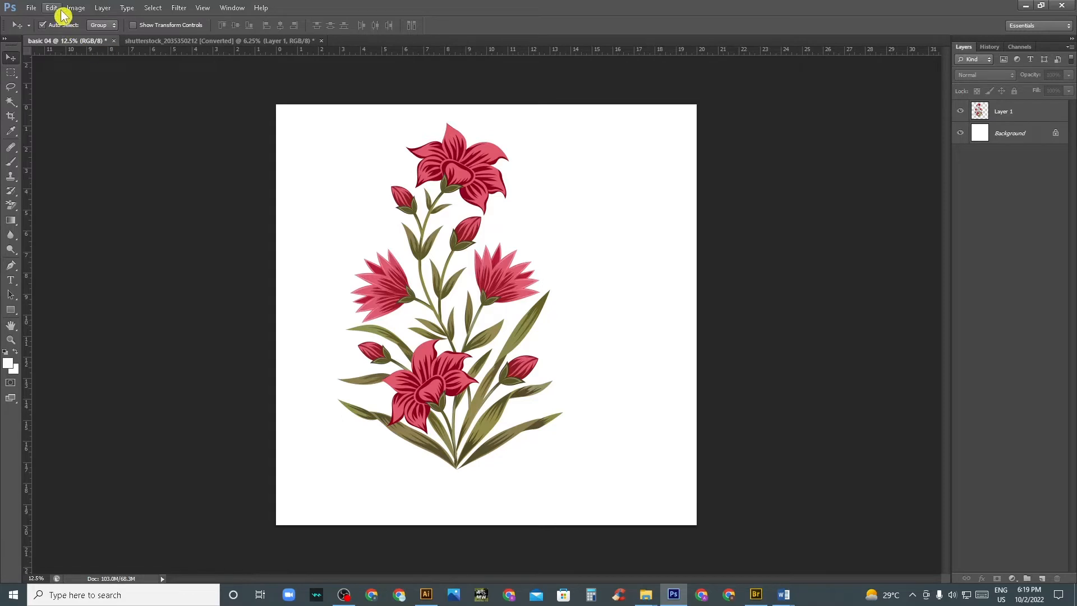
{"action": "left_click", "coordinate": [33, 9]}
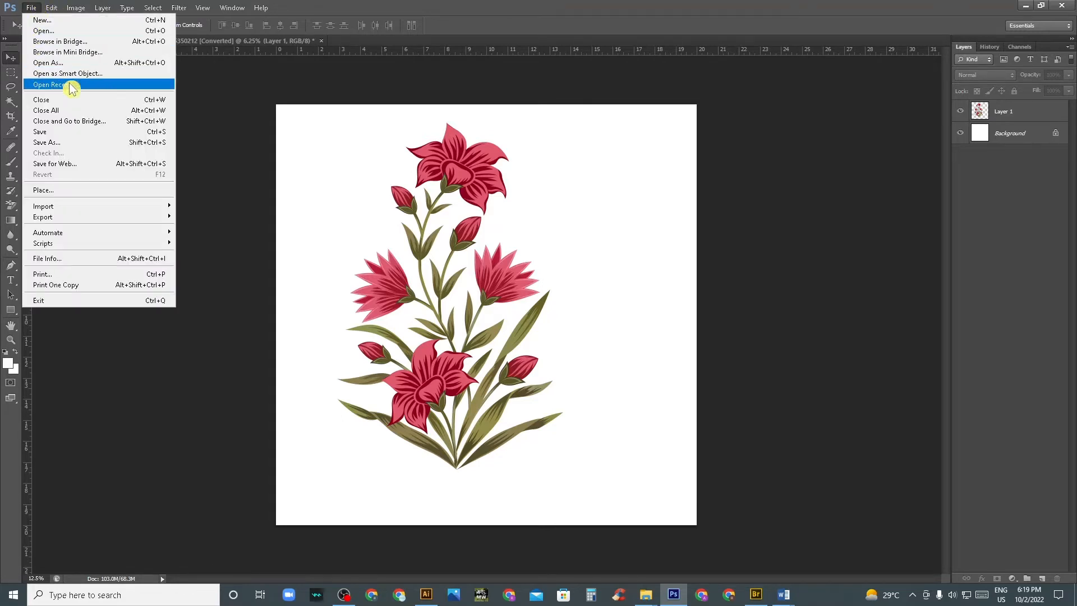
{"action": "mouse_move", "coordinate": [84, 88]}
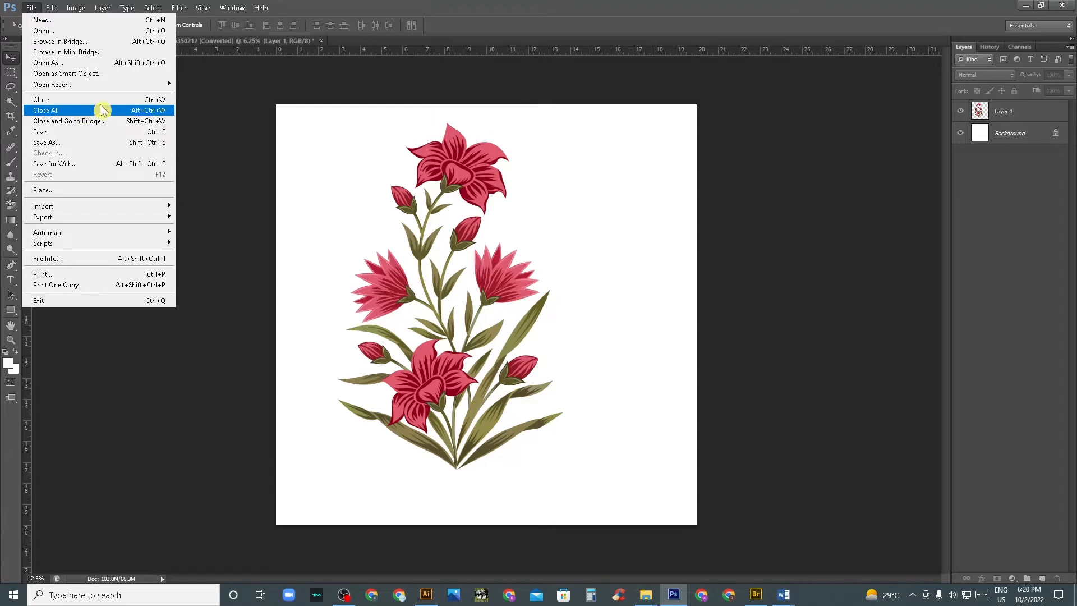
{"action": "left_click", "coordinate": [402, 76]}
{"action": "left_click", "coordinate": [191, 44]}
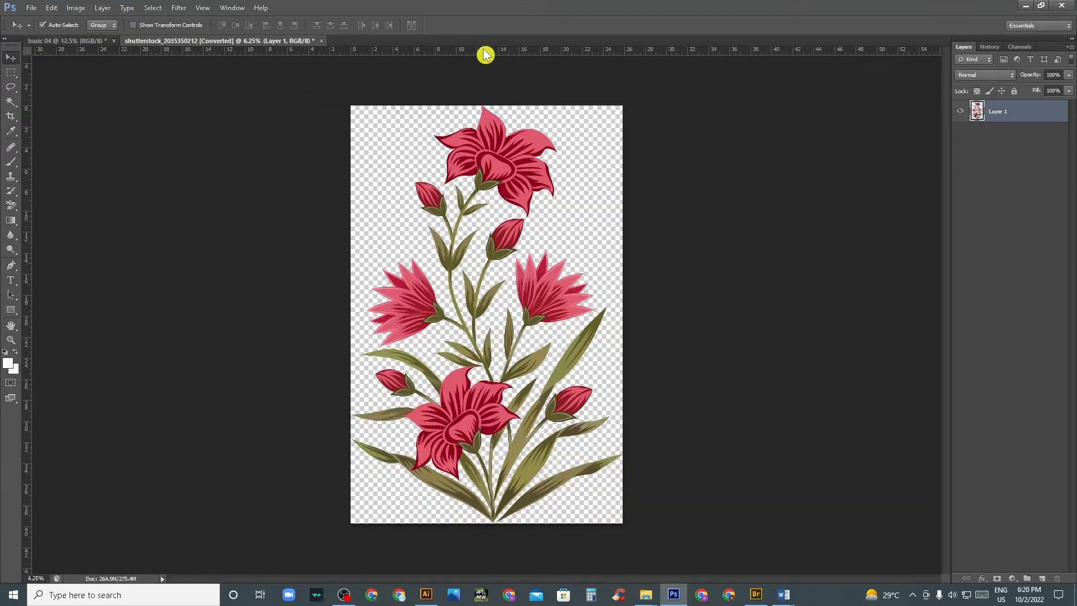
{"action": "left_click", "coordinate": [93, 44]}
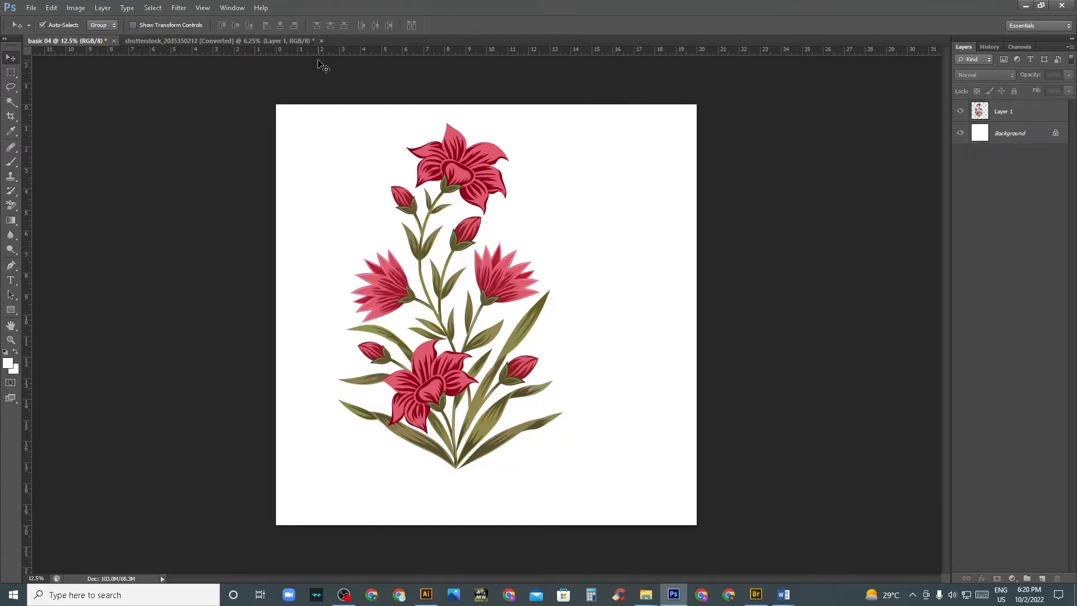
- Examine the Save for Web settings and available file formats for basic 04, and cancel without exporting
{"action": "left_click", "coordinate": [31, 8]}
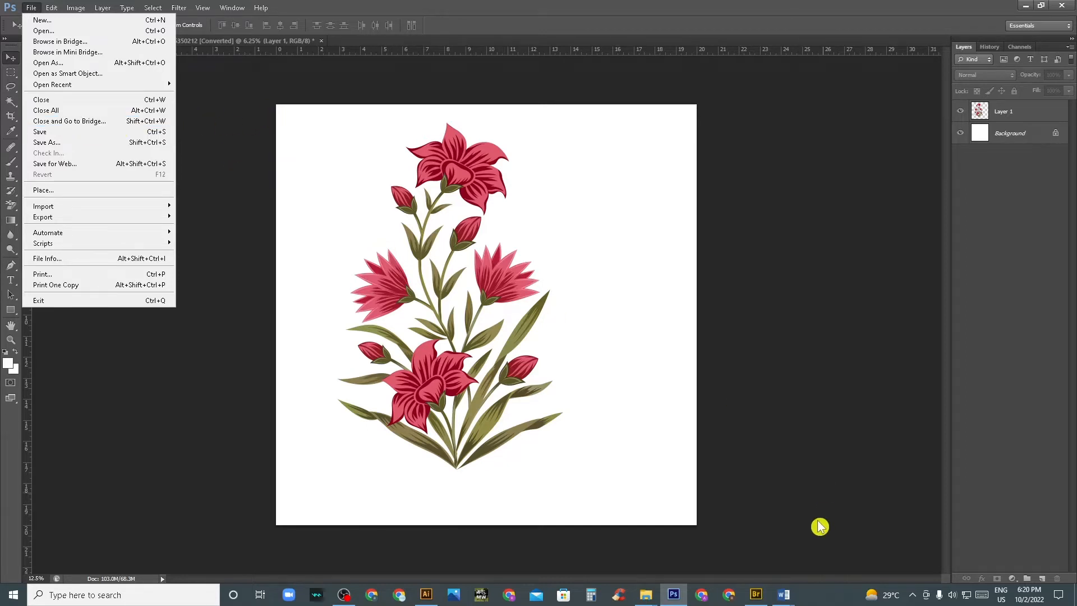
{"action": "mouse_move", "coordinate": [759, 594]}
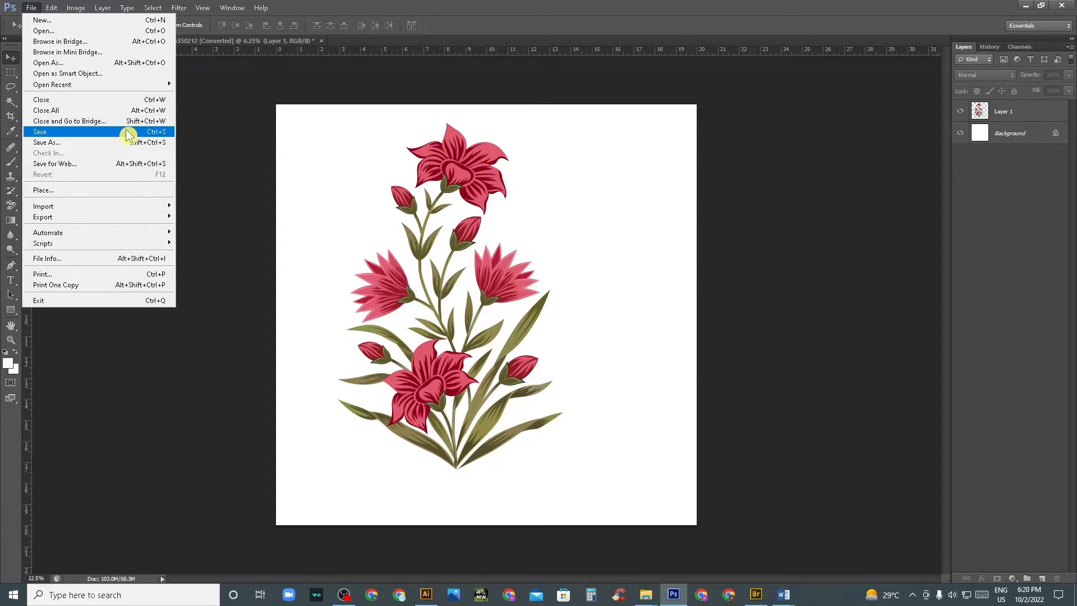
{"action": "left_click", "coordinate": [114, 164]}
{"action": "left_click", "coordinate": [576, 336]}
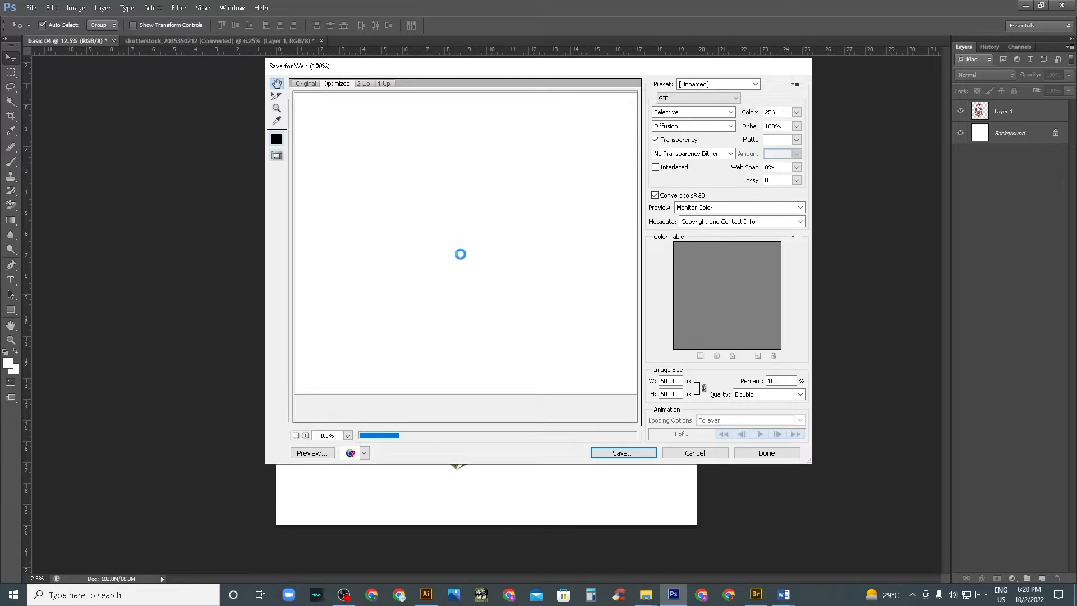
{"action": "left_click", "coordinate": [695, 98]}
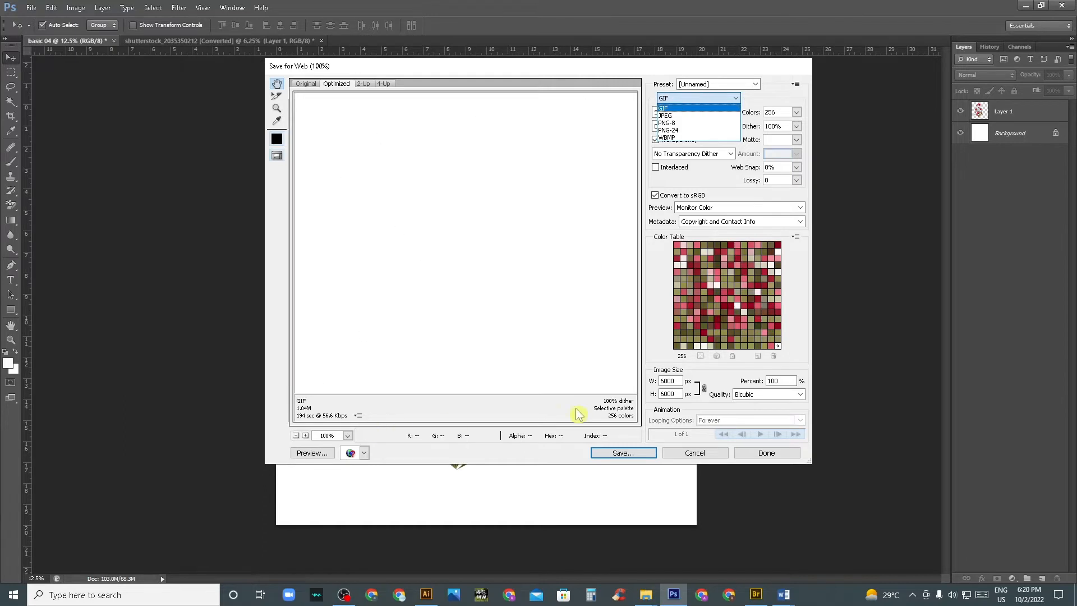
{"action": "left_click", "coordinate": [715, 457]}
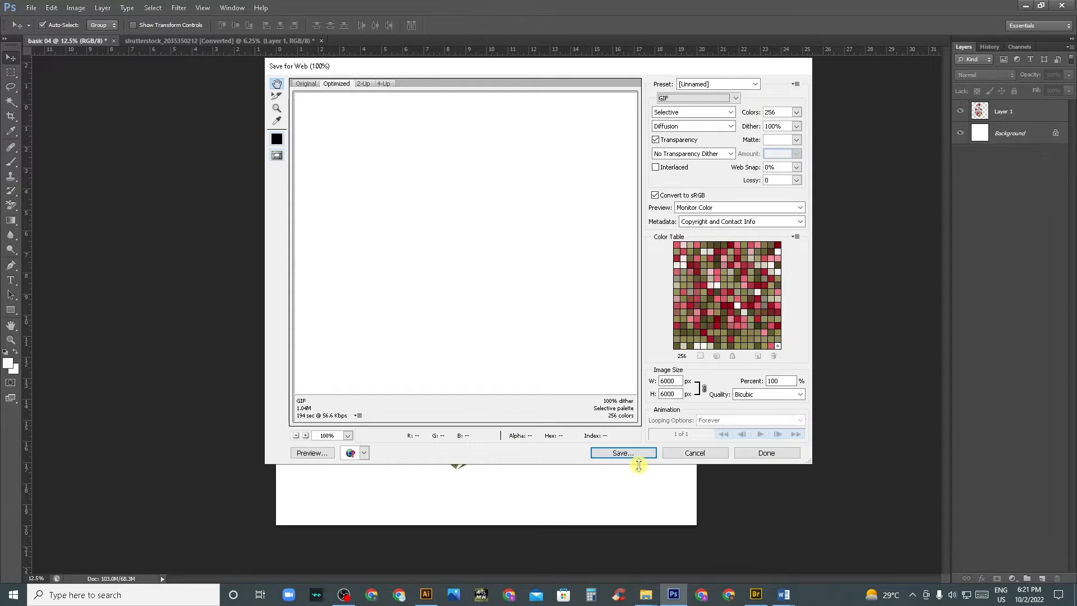
{"action": "left_click", "coordinate": [694, 452]}
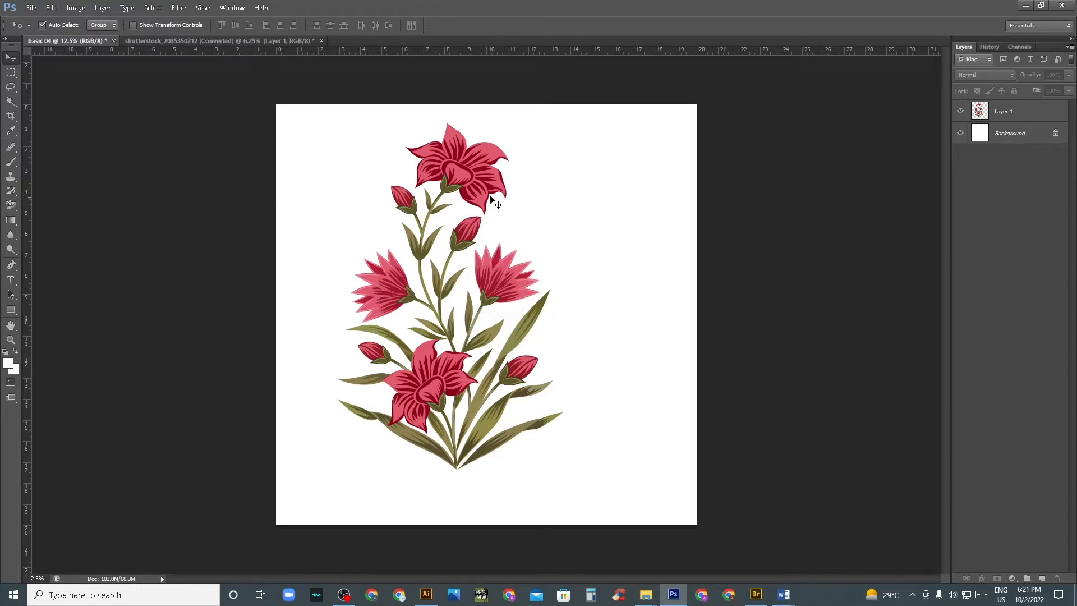
- Move the flower artwork slightly down and to the right on the canvas
{"action": "left_click_drag", "start_coordinate": [453, 166], "coordinate": [459, 175]}
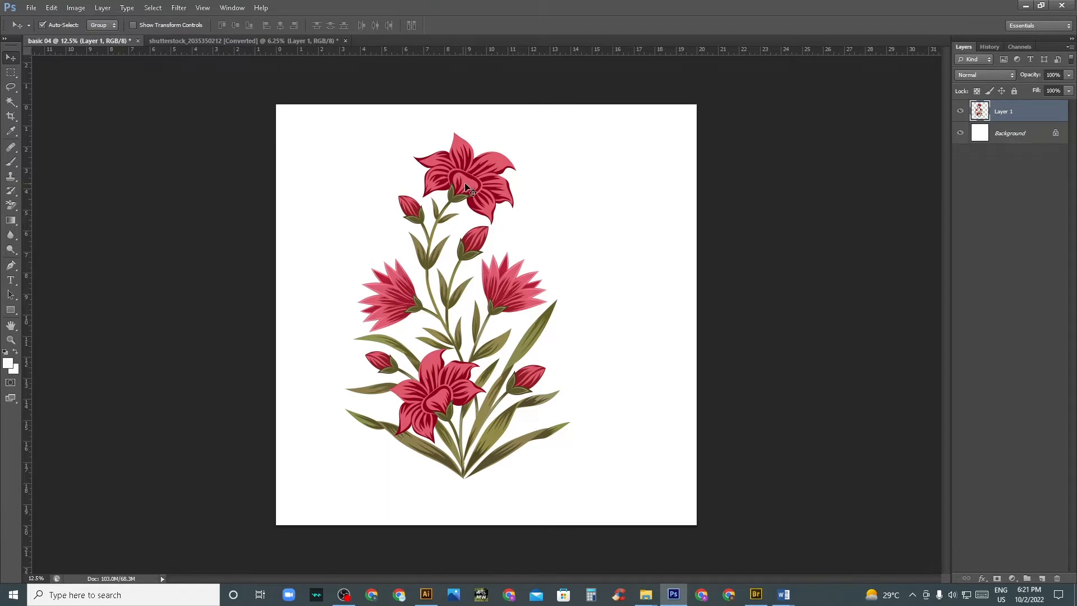
- Show the desktop files available in the Place dialog and cancel without placing anything
{"action": "left_click", "coordinate": [34, 8]}
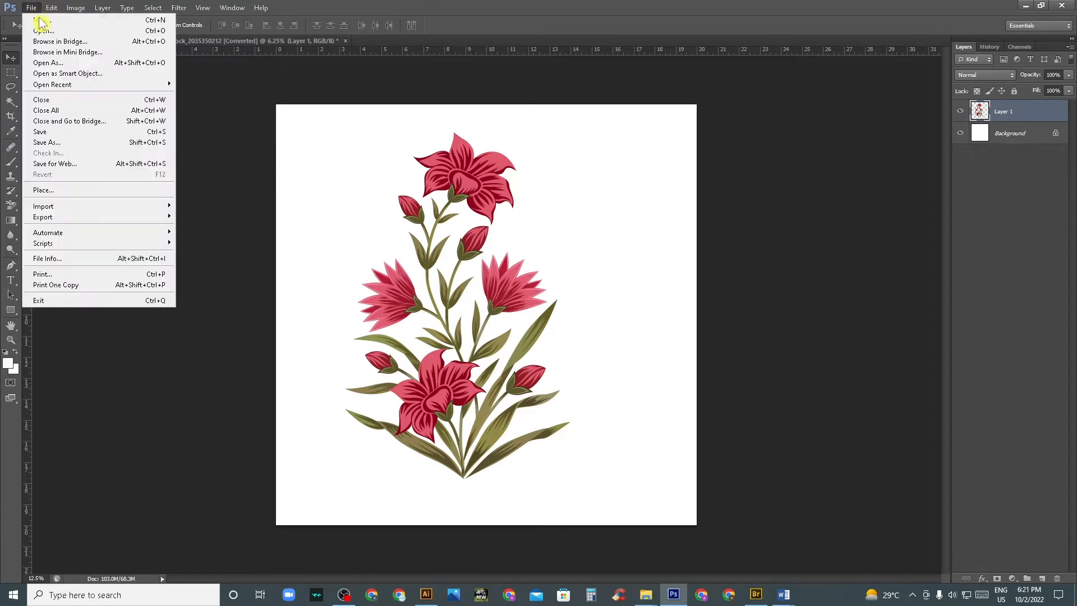
{"action": "left_click", "coordinate": [60, 190]}
{"action": "left_click", "coordinate": [415, 202]}
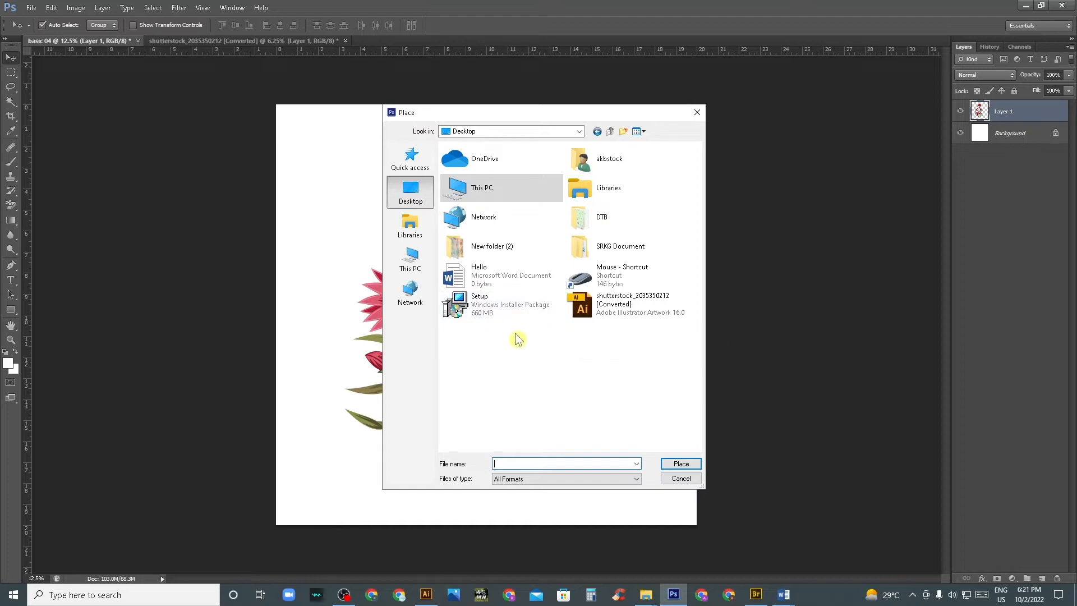
{"action": "left_click", "coordinate": [691, 475]}
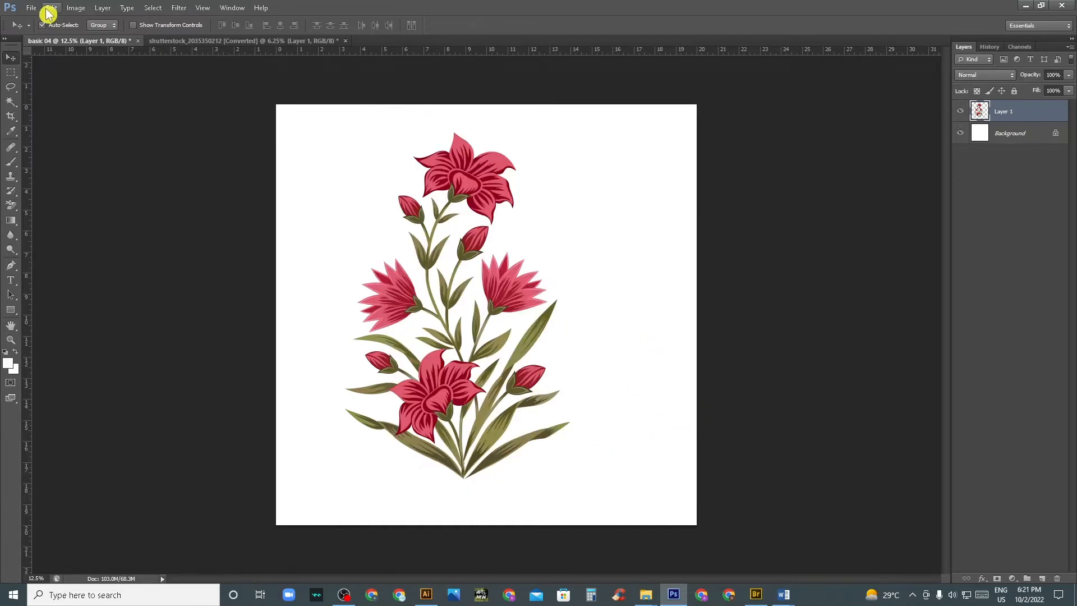
- Review the Import, Export and Automate commands, inspect the PDF Presentation options and cancel the dialog
{"action": "left_click", "coordinate": [31, 8]}
{"action": "mouse_move", "coordinate": [90, 208]}
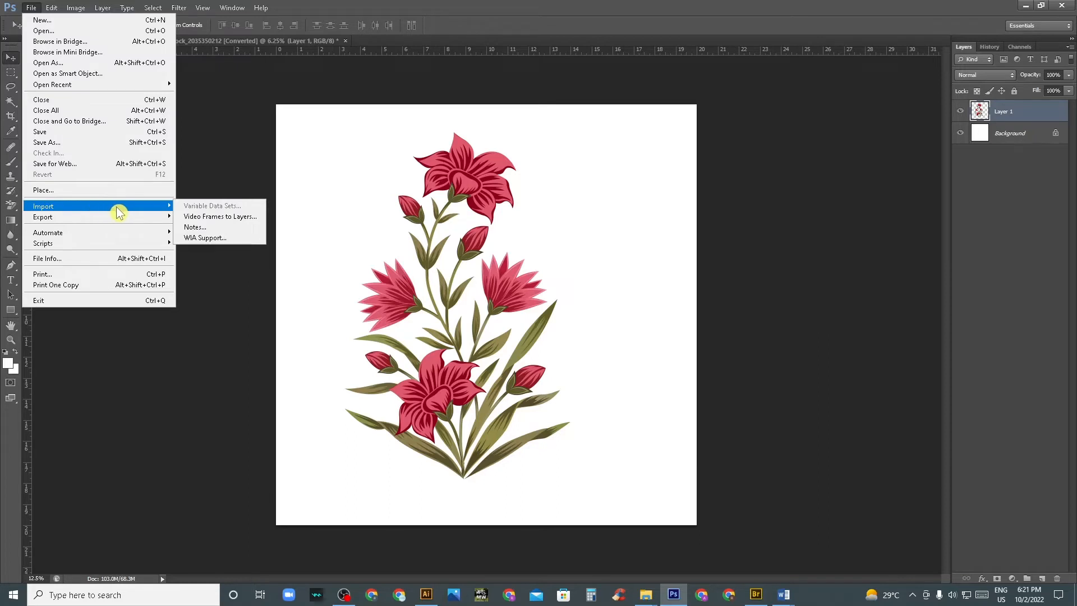
{"action": "mouse_move", "coordinate": [124, 221]}
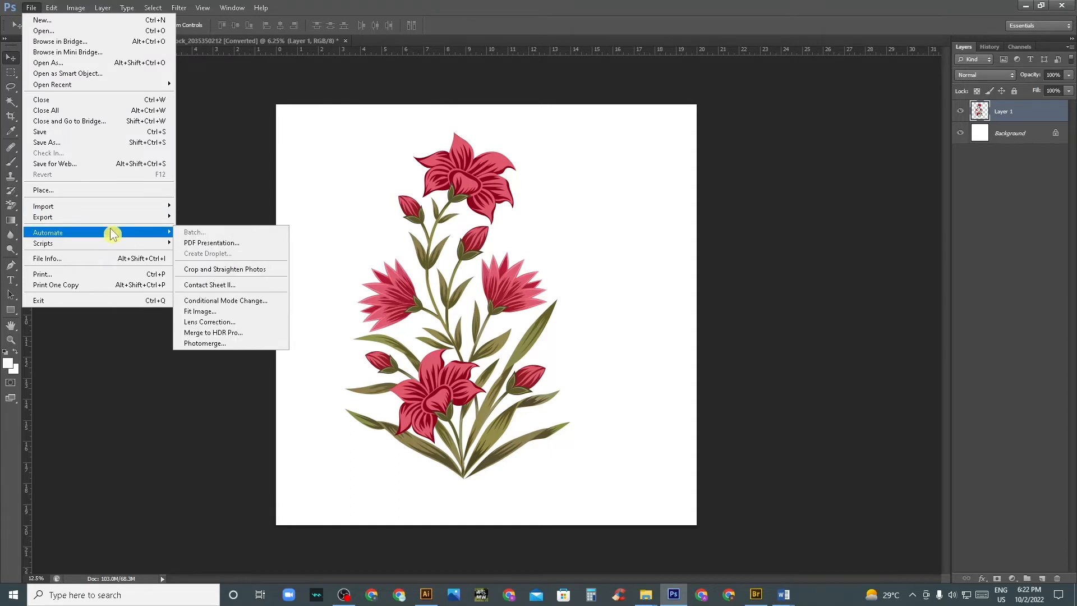
{"action": "left_click", "coordinate": [247, 244]}
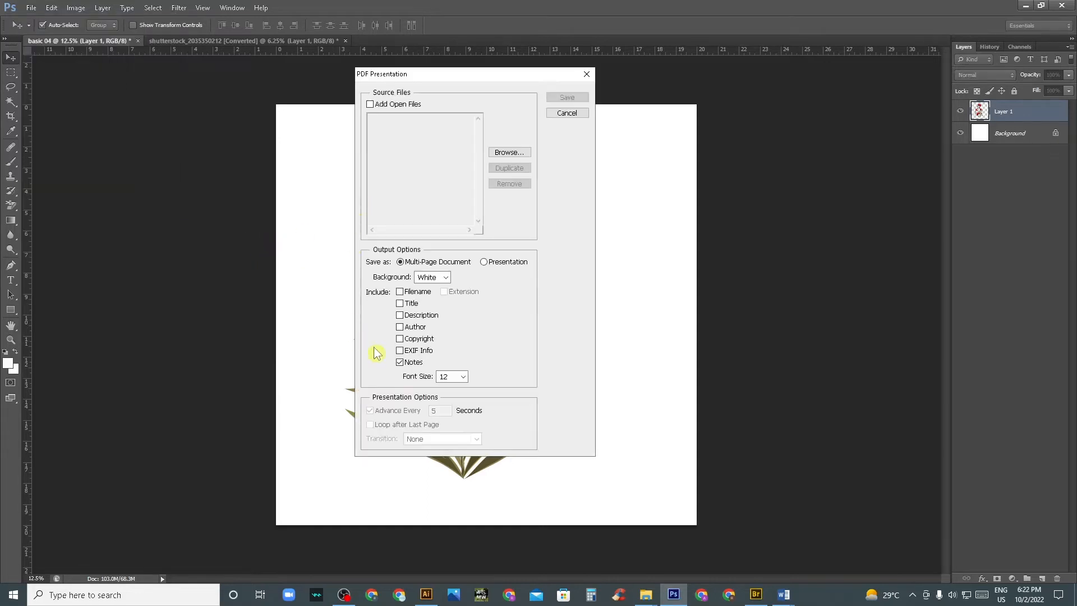
{"action": "left_click", "coordinate": [568, 114]}
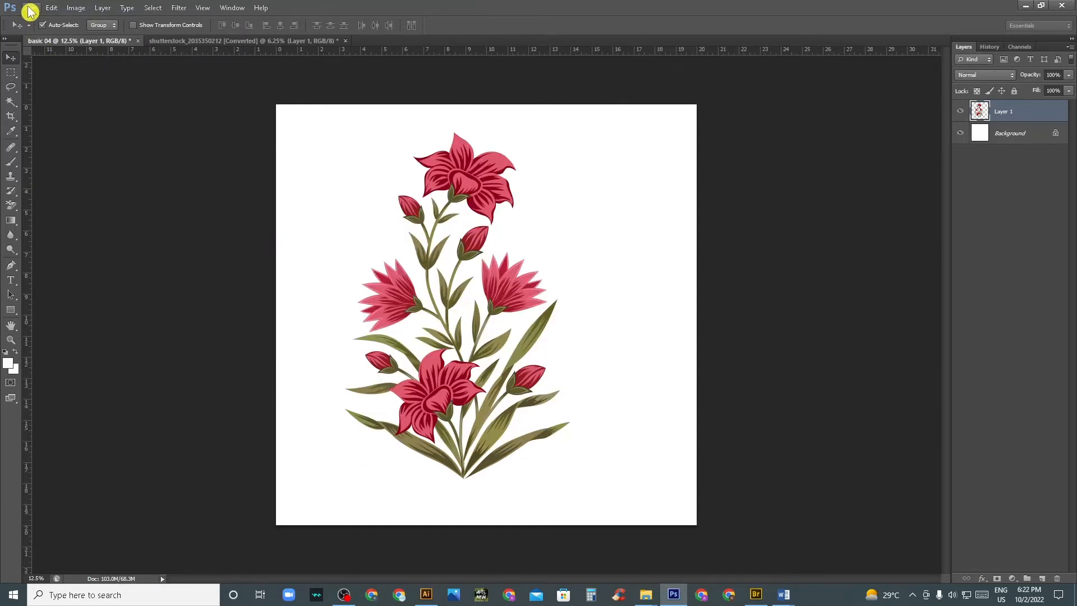
- Start Contact Sheet II and choose New folder (2) on the desktop as the source image folder
{"action": "left_click", "coordinate": [31, 8]}
{"action": "mouse_move", "coordinate": [101, 232]}
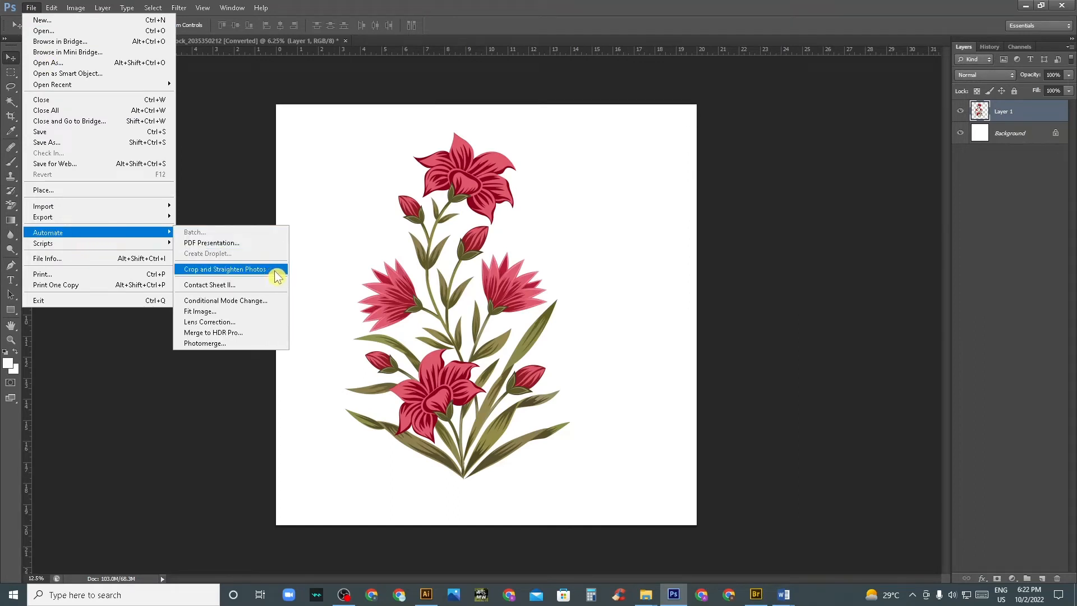
{"action": "left_click", "coordinate": [247, 287]}
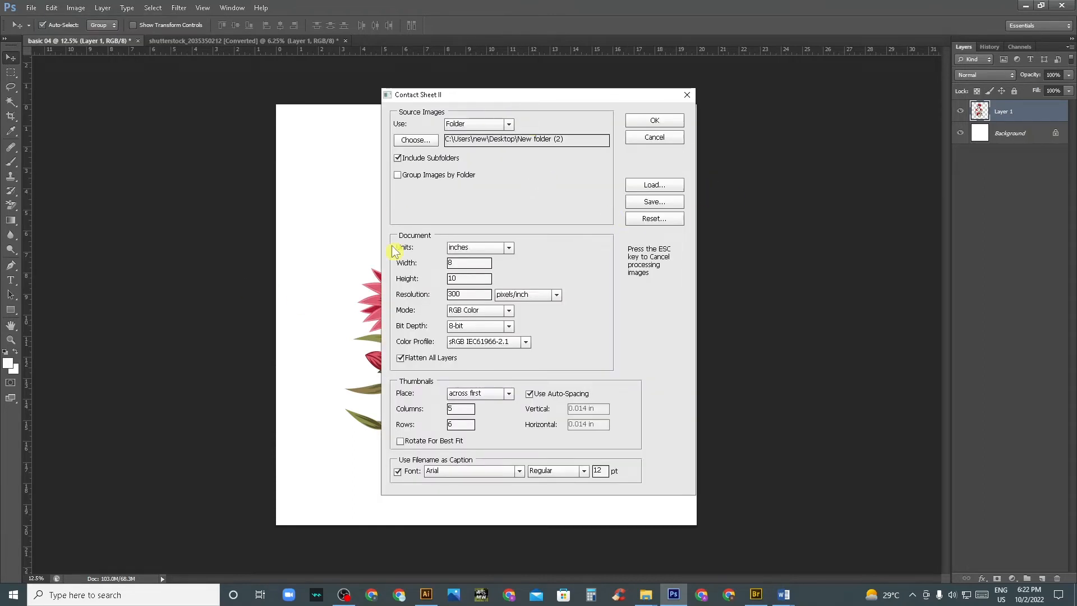
{"action": "left_click_drag", "start_coordinate": [528, 95], "coordinate": [494, 85]}
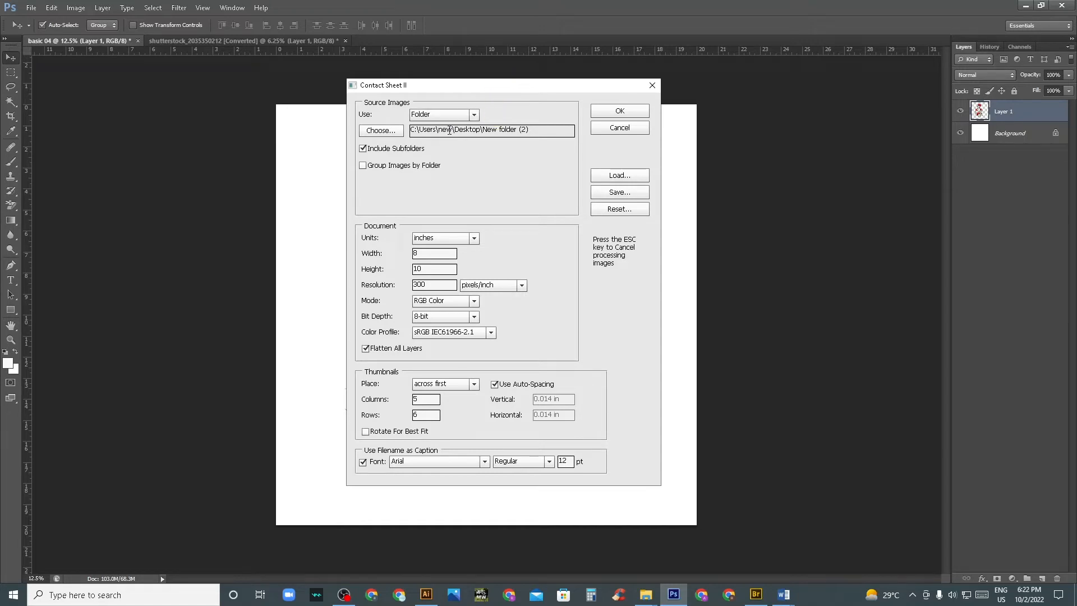
{"action": "left_click", "coordinate": [380, 133]}
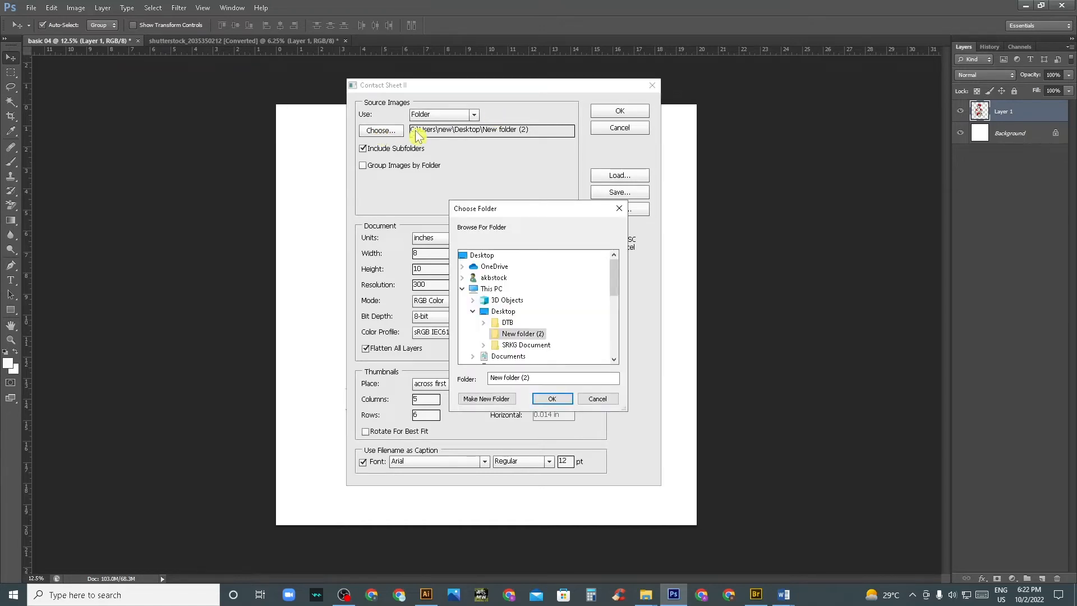
{"action": "left_click", "coordinate": [533, 344]}
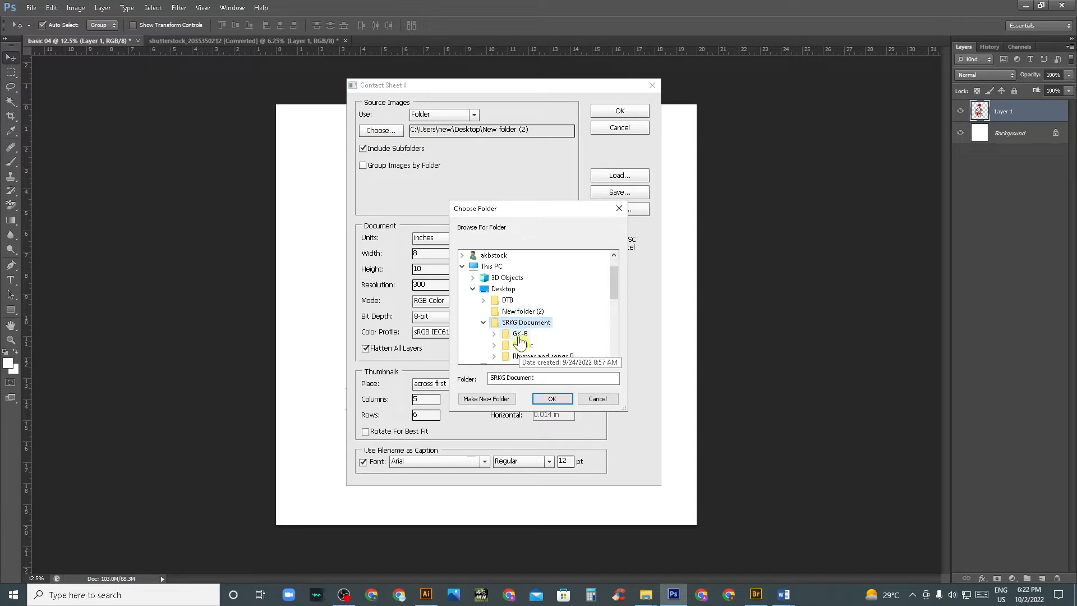
{"action": "left_click", "coordinate": [531, 312]}
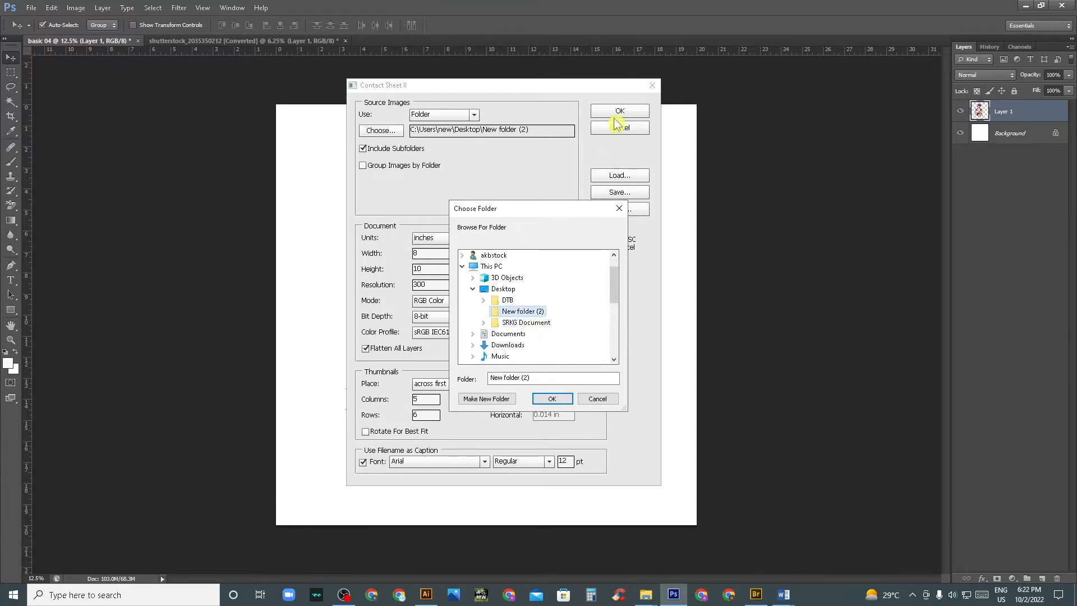
{"action": "left_click", "coordinate": [569, 398]}
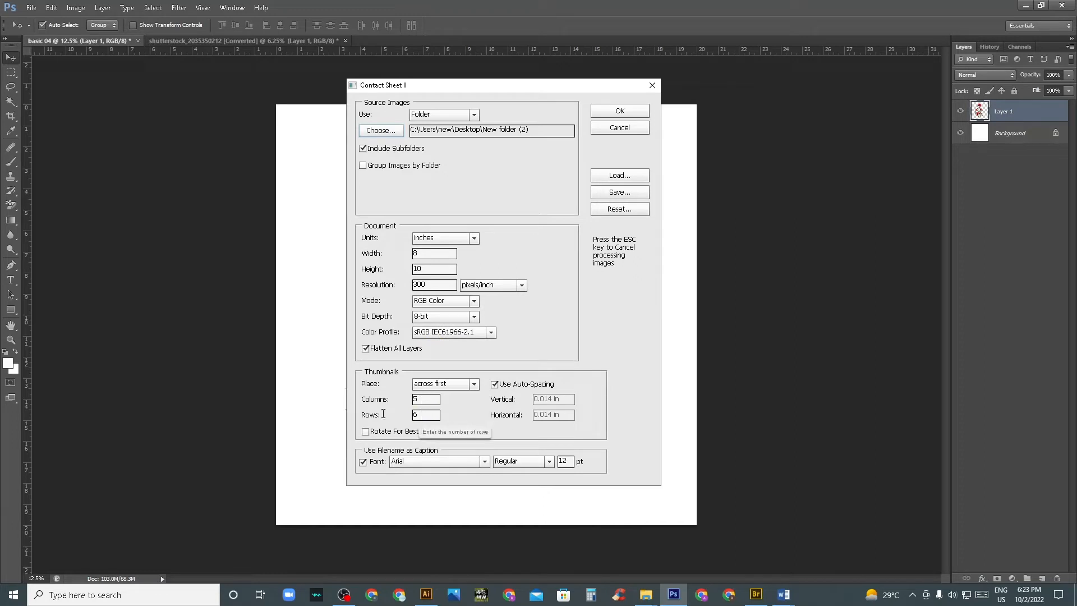
- Generate the 8 × 10 inch, 300 ppi contact sheets with 5 columns, 6 rows and 12 pt Arial filename captions
{"action": "left_click", "coordinate": [432, 415]}
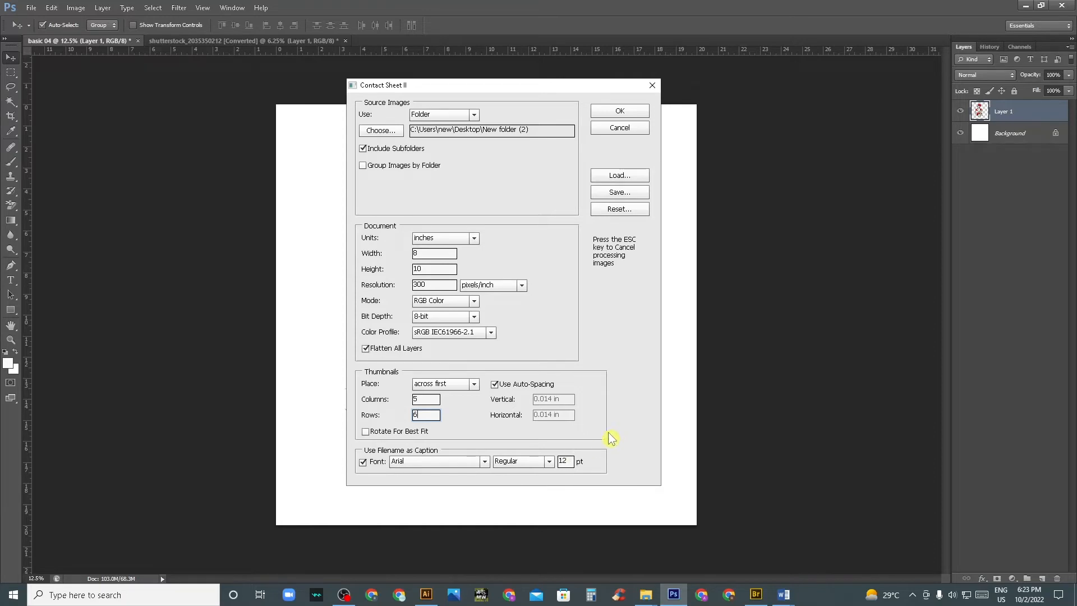
{"action": "left_click", "coordinate": [571, 461]}
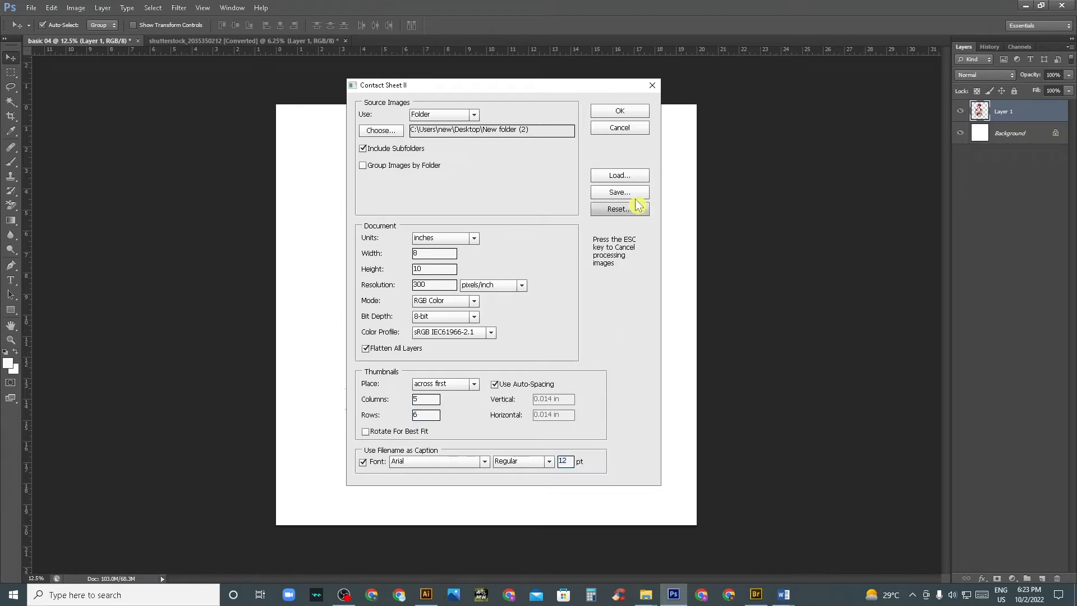
{"action": "left_click", "coordinate": [620, 112]}
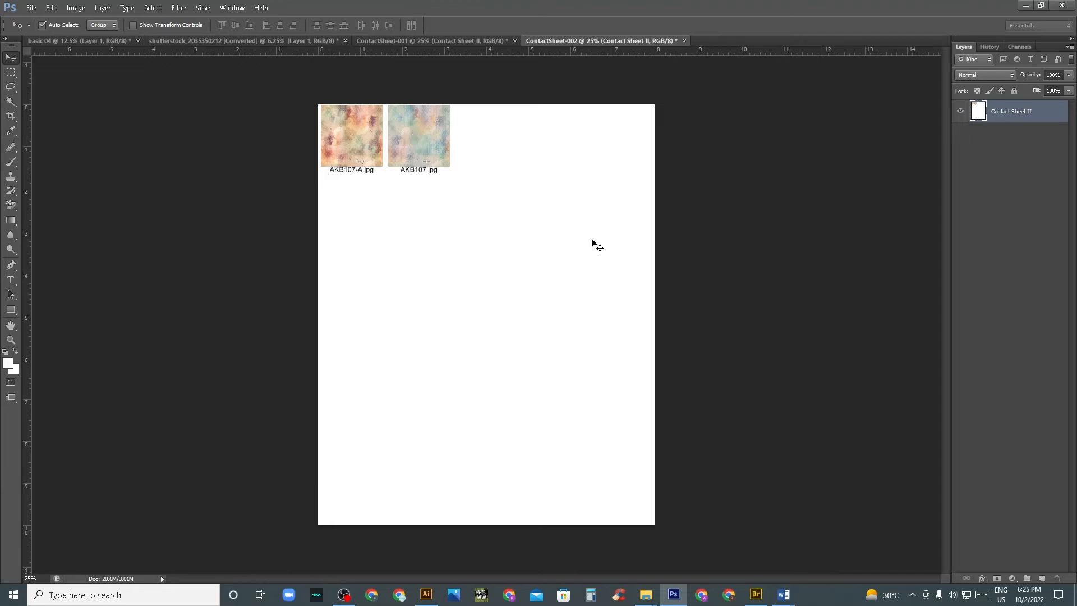
- Compare the two generated contact sheets and examine the AKB100-A thumbnail and its label close up on the first sheet
{"action": "left_click", "coordinate": [451, 41]}
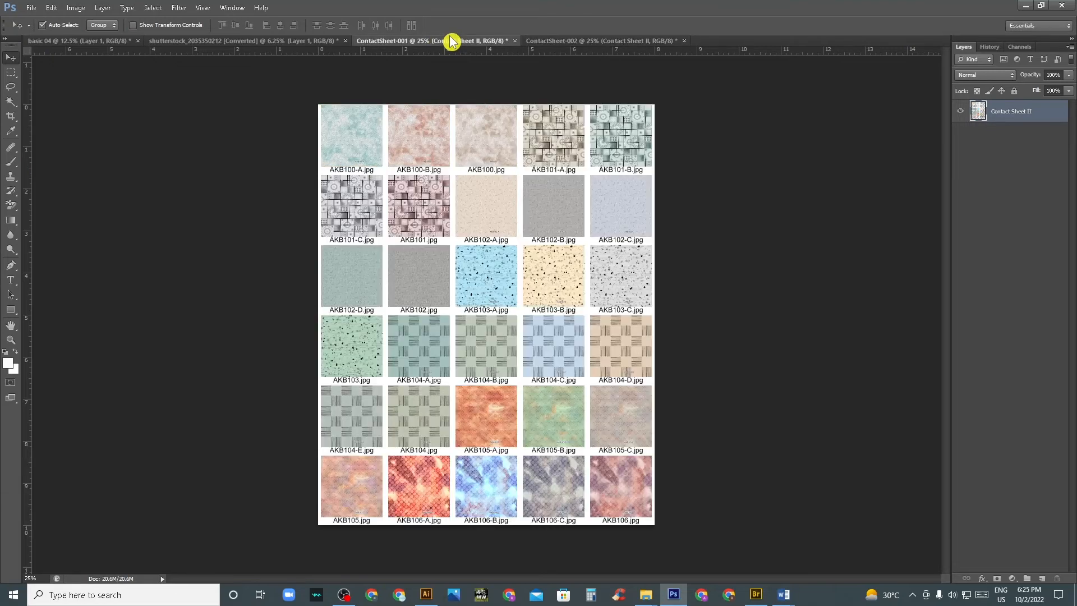
{"action": "left_click", "coordinate": [588, 40]}
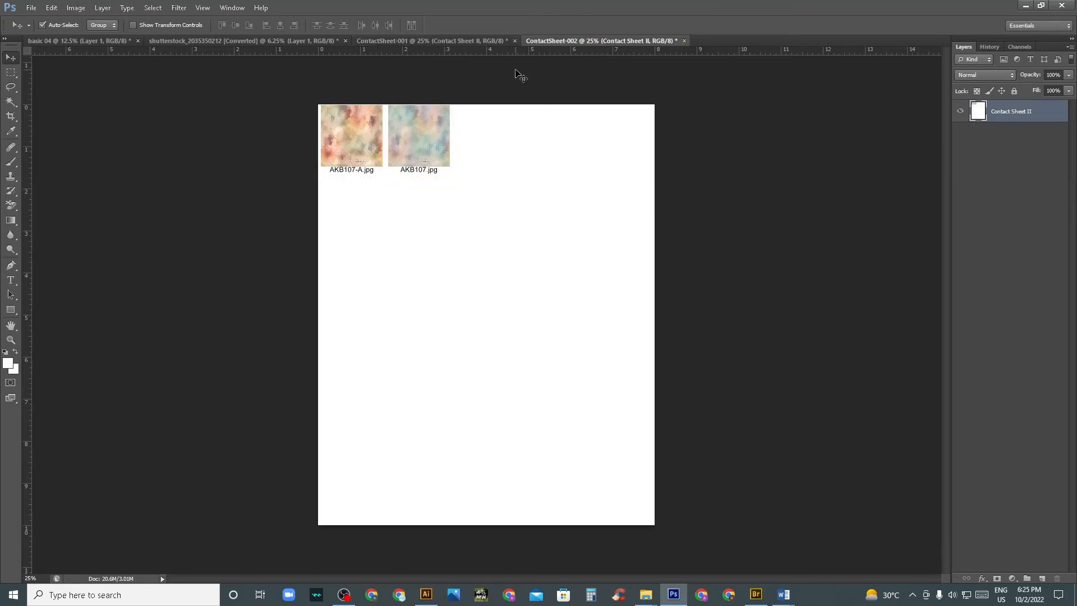
{"action": "left_click", "coordinate": [474, 41]}
{"action": "key", "text": "z"}
{"action": "left_click", "coordinate": [462, 228]}
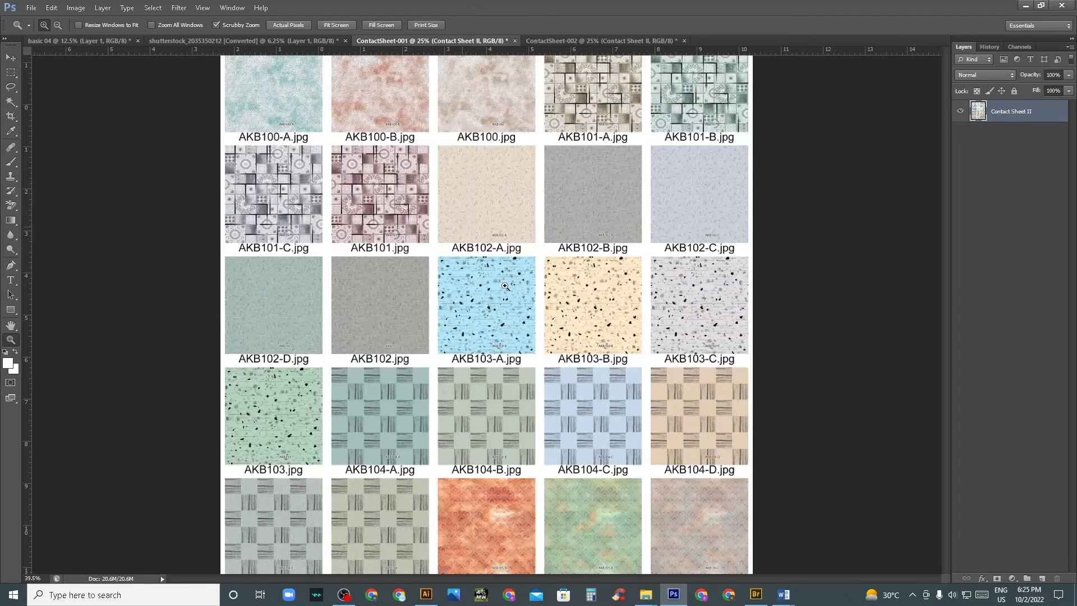
{"action": "left_click_drag", "start_coordinate": [459, 226], "coordinate": [493, 375]}
{"action": "left_click_drag", "start_coordinate": [352, 195], "coordinate": [350, 226]}
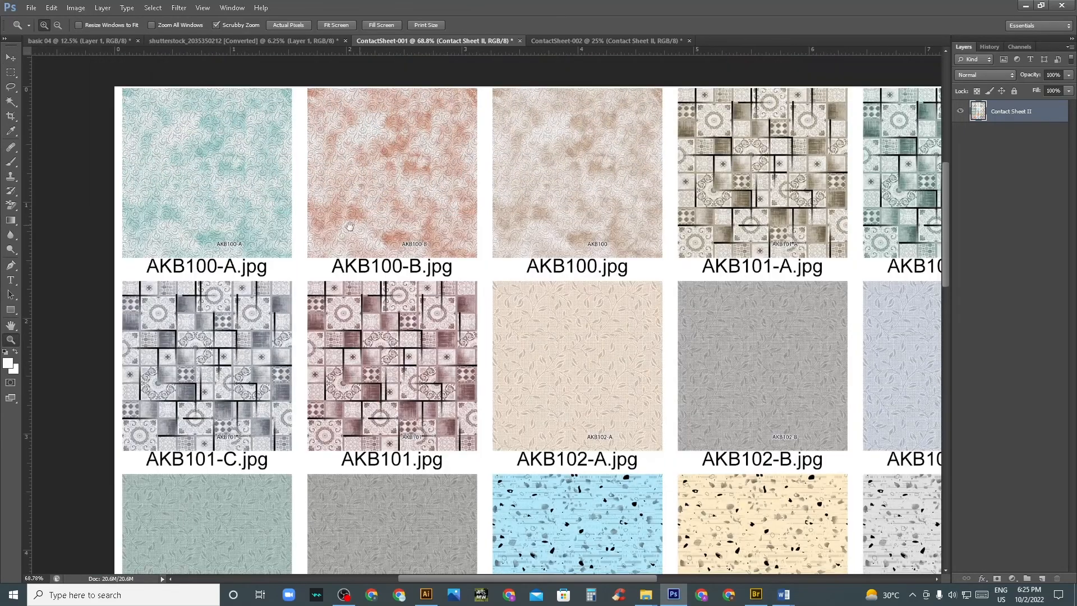
{"action": "left_click_drag", "start_coordinate": [225, 244], "coordinate": [242, 241]}
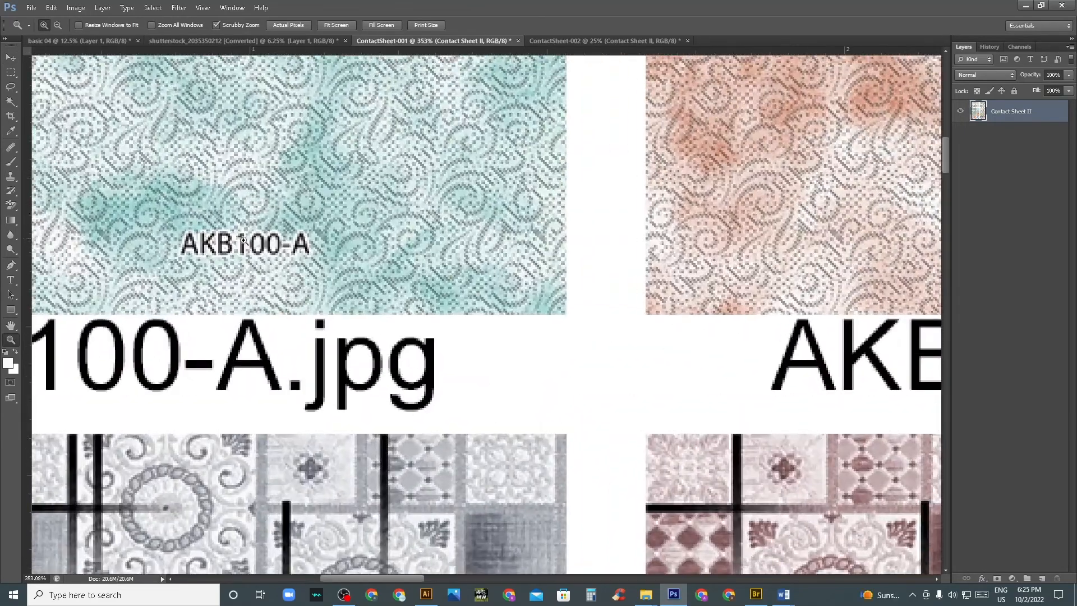
{"action": "left_click_drag", "start_coordinate": [306, 268], "coordinate": [265, 112]}
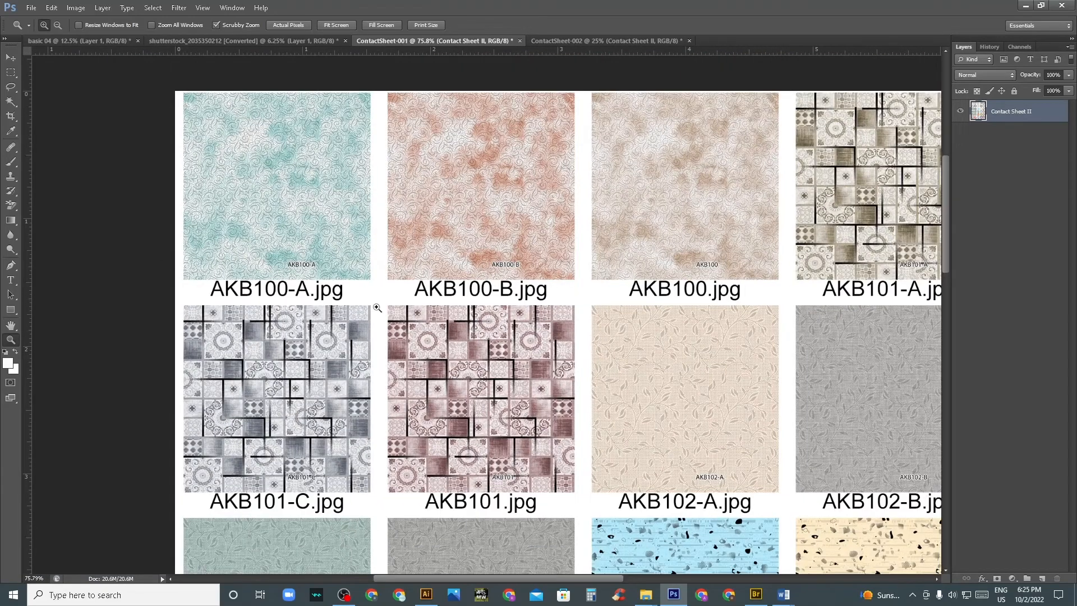
- Examine the remaining pattern thumbnails on the first contact sheet, ending with the whole sheet fitted on screen
{"action": "left_click_drag", "start_coordinate": [813, 368], "coordinate": [634, 362]}
{"action": "left_click_drag", "start_coordinate": [668, 306], "coordinate": [657, 291]}
{"action": "left_click_drag", "start_coordinate": [730, 346], "coordinate": [598, 322]}
{"action": "left_click_drag", "start_coordinate": [476, 349], "coordinate": [504, 253]}
{"action": "left_click_drag", "start_coordinate": [511, 365], "coordinate": [539, 379]}
{"action": "left_click_drag", "start_coordinate": [530, 263], "coordinate": [477, 331]}
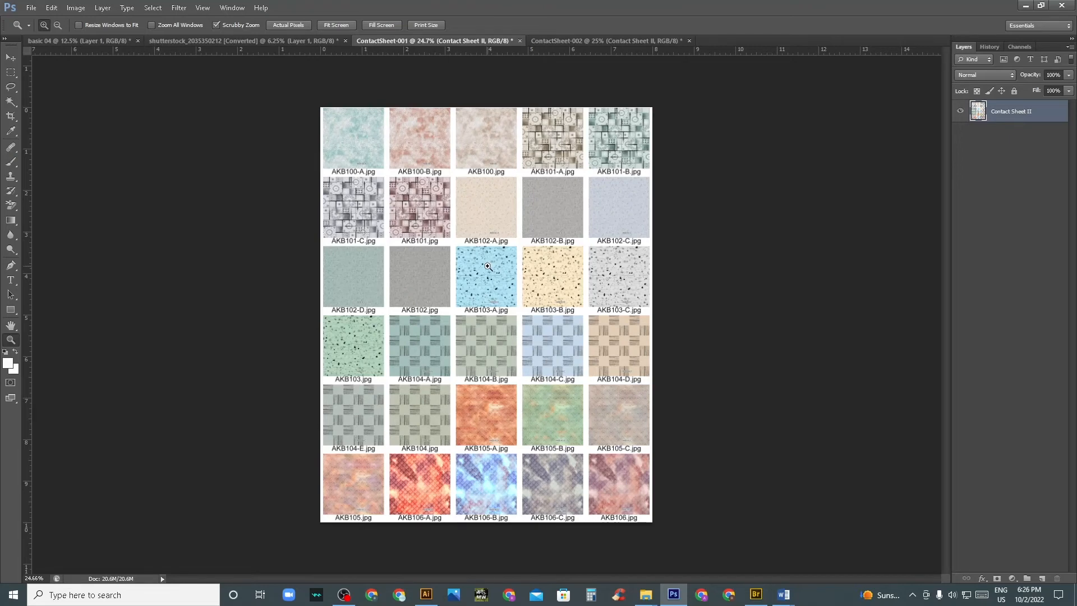
{"action": "right_click", "coordinate": [484, 248]}
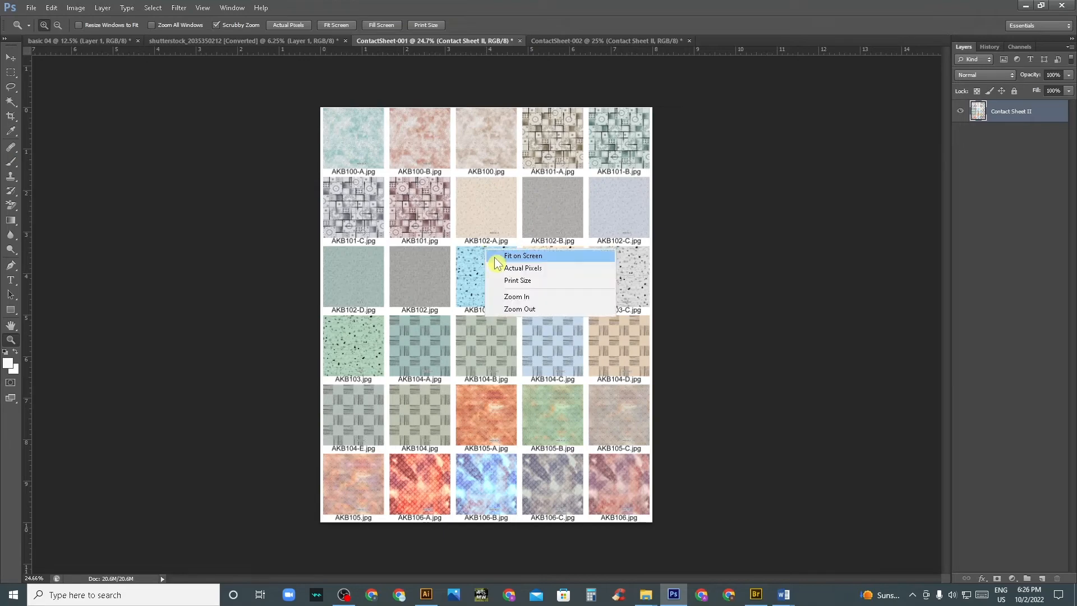
{"action": "left_click", "coordinate": [502, 254]}
{"action": "key", "text": "v"}
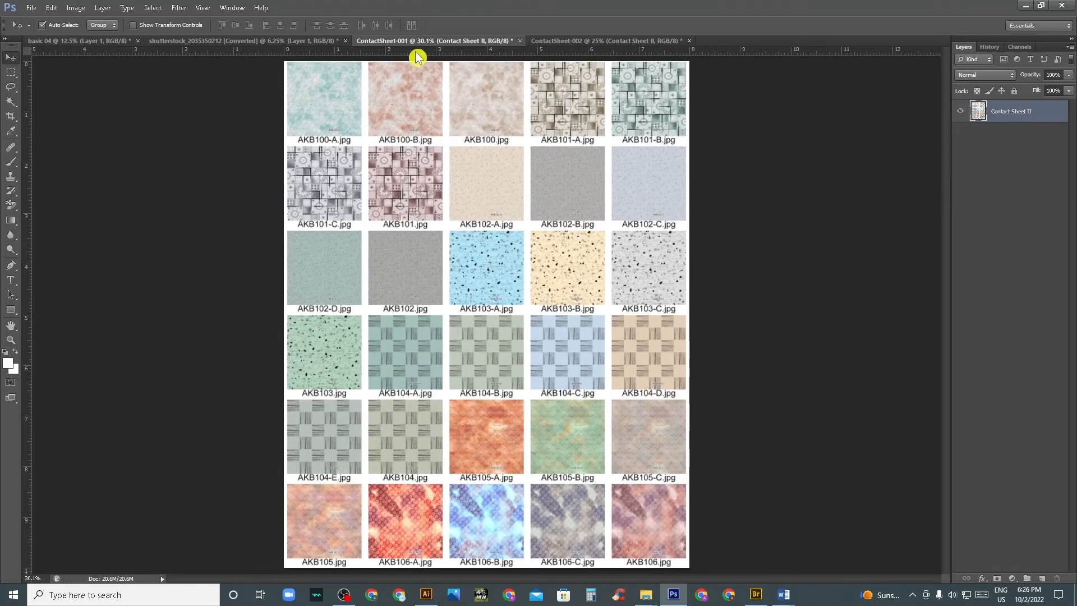
- Return to basic 04, start the Image Processor script and choose New folder (2) on the desktop as the source folder
{"action": "left_click", "coordinate": [199, 40]}
{"action": "left_click", "coordinate": [118, 42]}
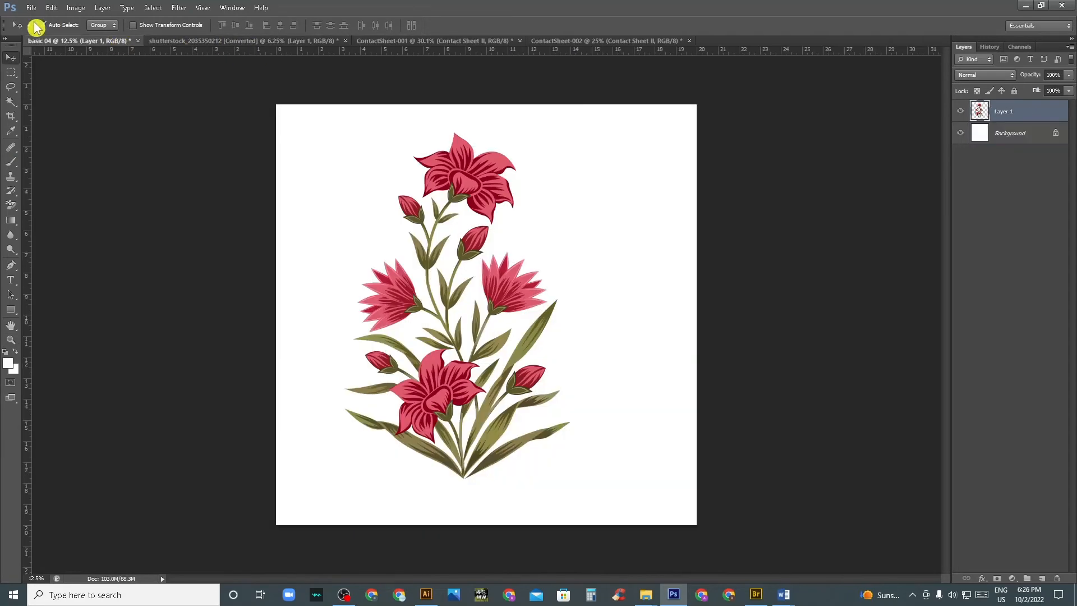
{"action": "left_click", "coordinate": [31, 7]}
{"action": "mouse_move", "coordinate": [66, 233]}
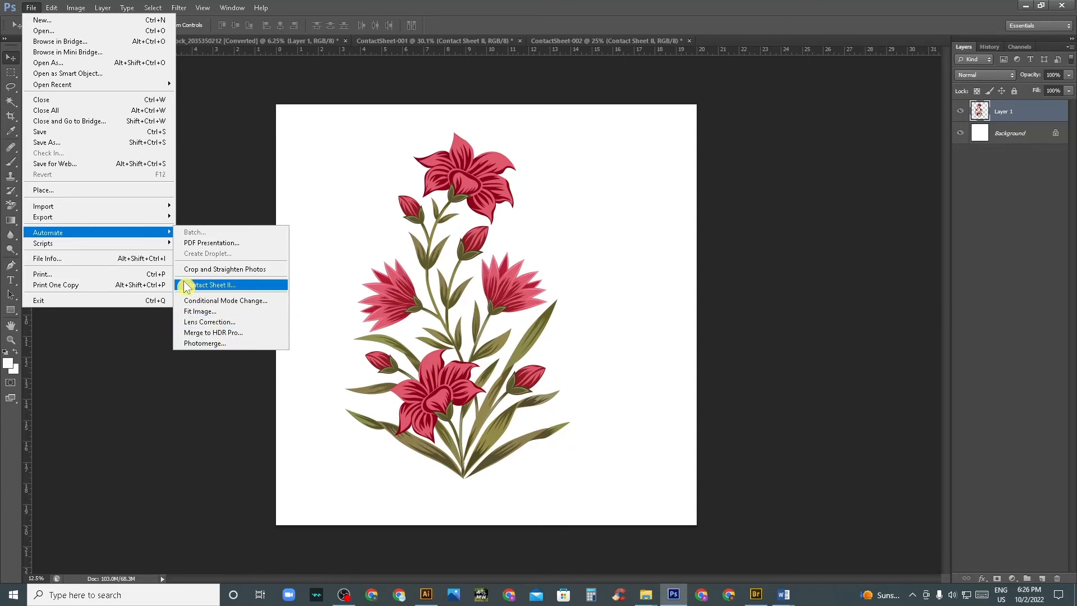
{"action": "mouse_move", "coordinate": [133, 245]}
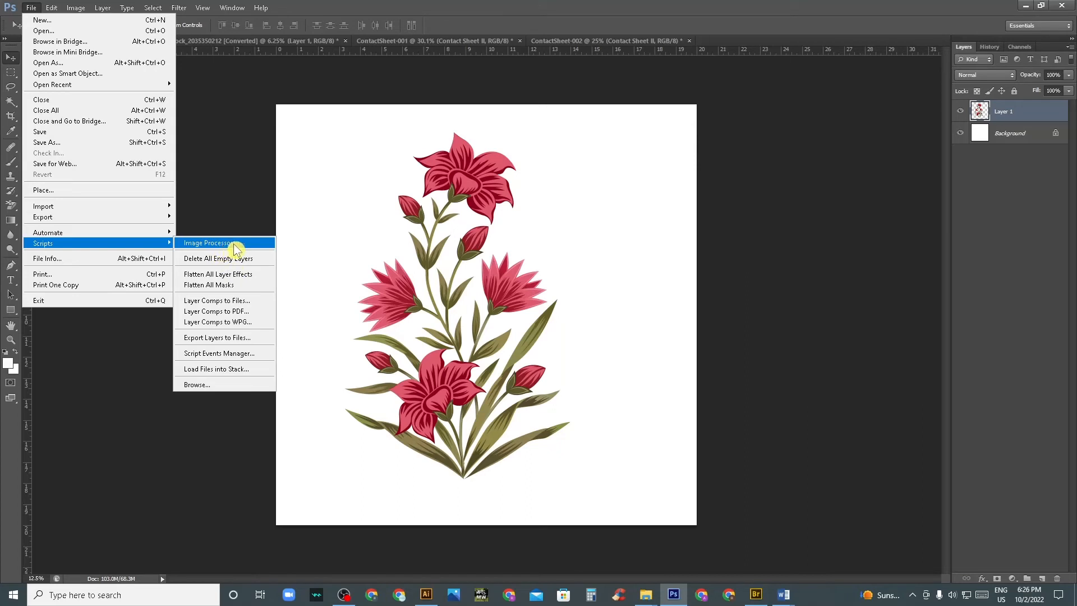
{"action": "left_click", "coordinate": [217, 242]}
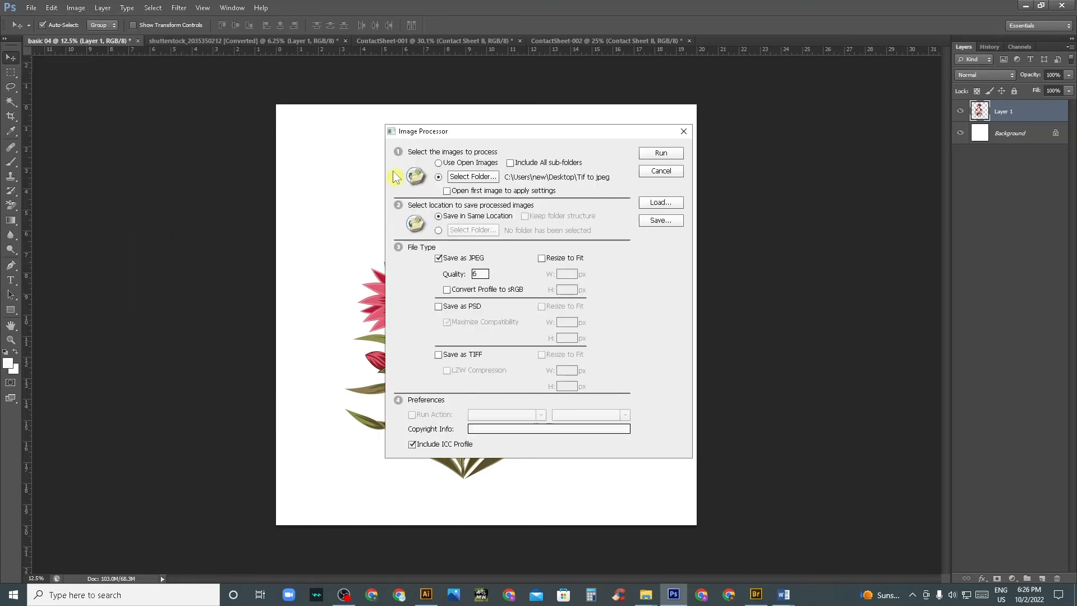
{"action": "left_click_drag", "start_coordinate": [464, 138], "coordinate": [339, 105]}
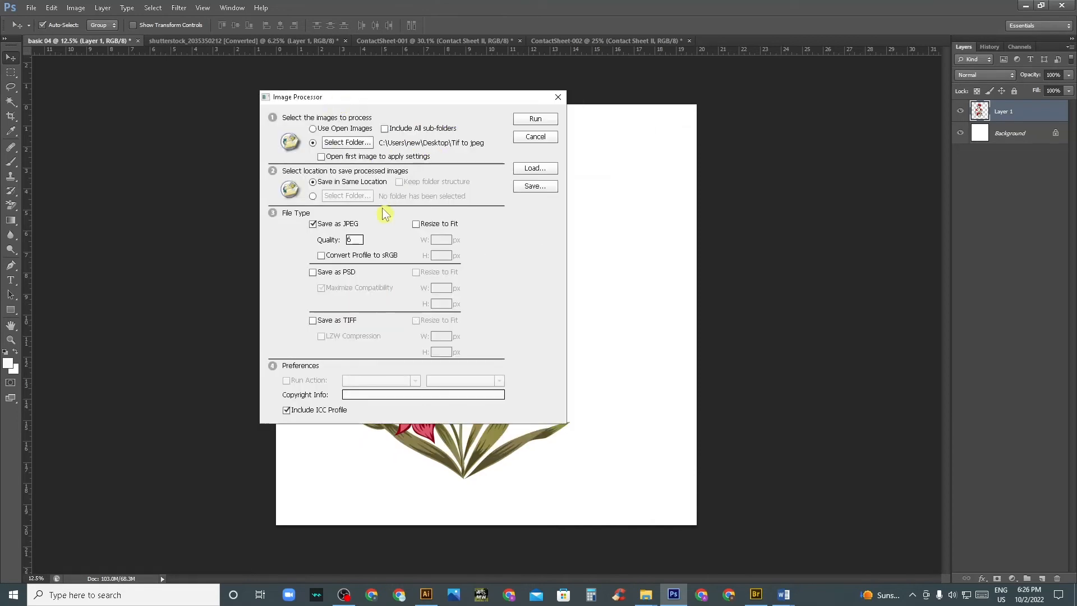
{"action": "left_click", "coordinate": [347, 144]}
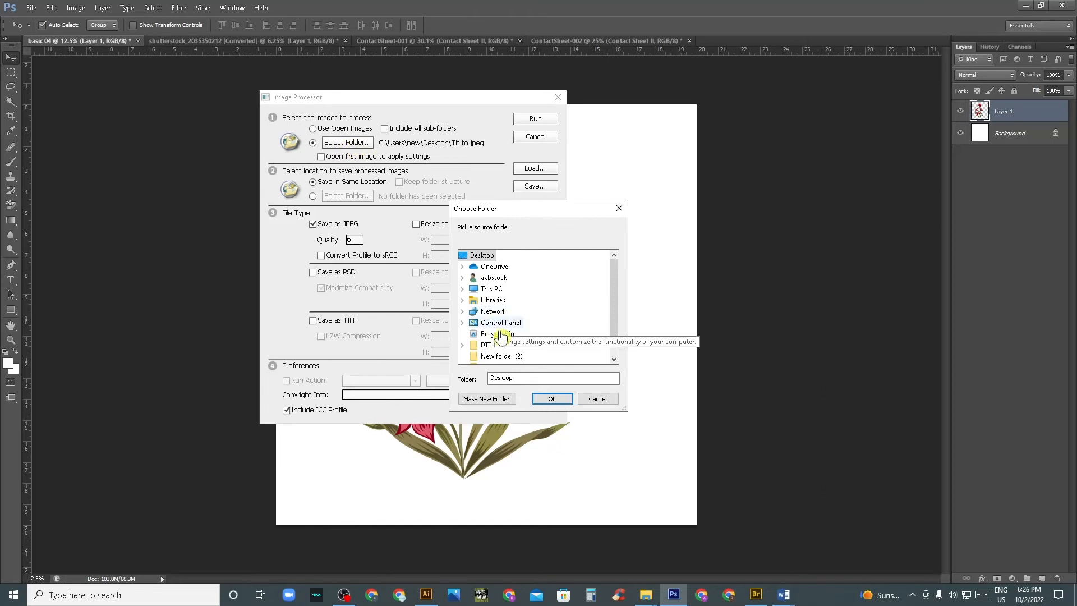
{"action": "scroll", "coordinate": [506, 322], "scroll_direction": "down", "scroll_amount": 1}
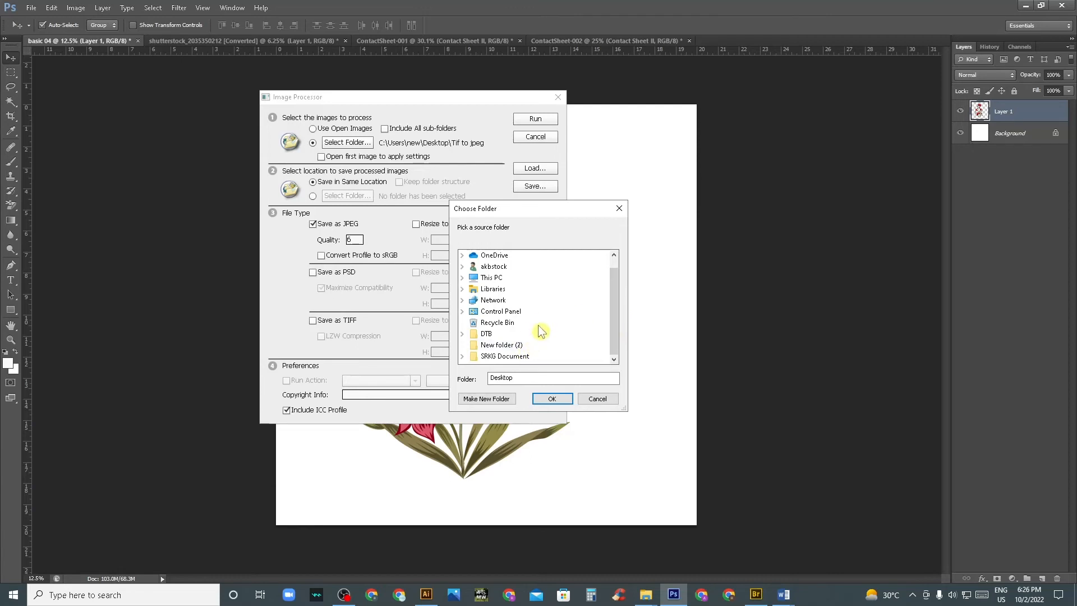
{"action": "left_click", "coordinate": [501, 344]}
{"action": "left_click", "coordinate": [551, 399]}
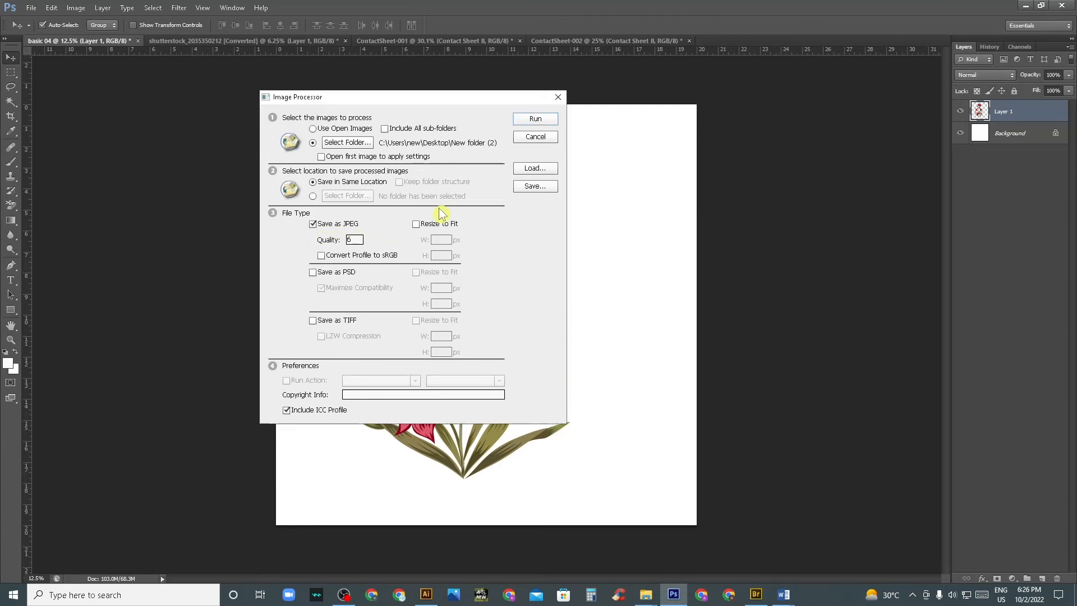
- Change the JPEG quality and run the Image Processor, saving the JPEG files in the same location
{"action": "left_click", "coordinate": [351, 240]}
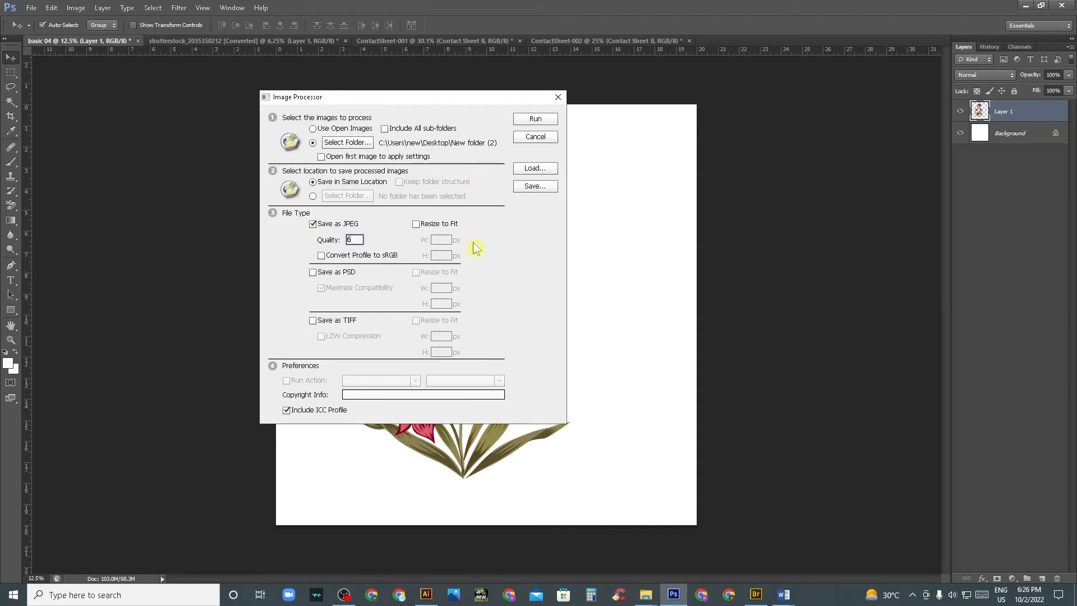
{"action": "key", "text": "BackSpace"}
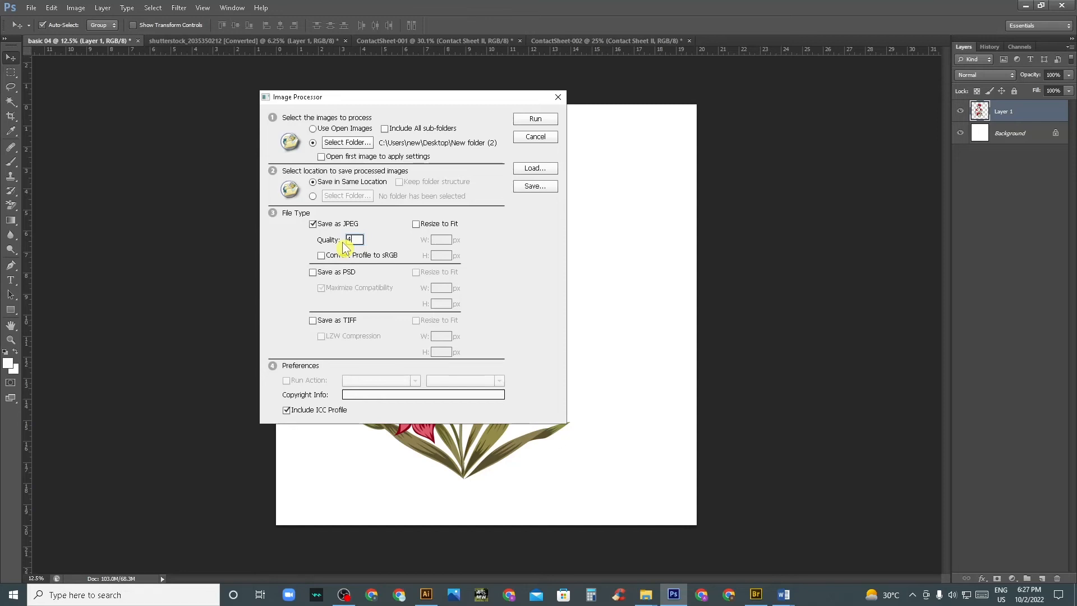
{"action": "left_click", "coordinate": [537, 119]}
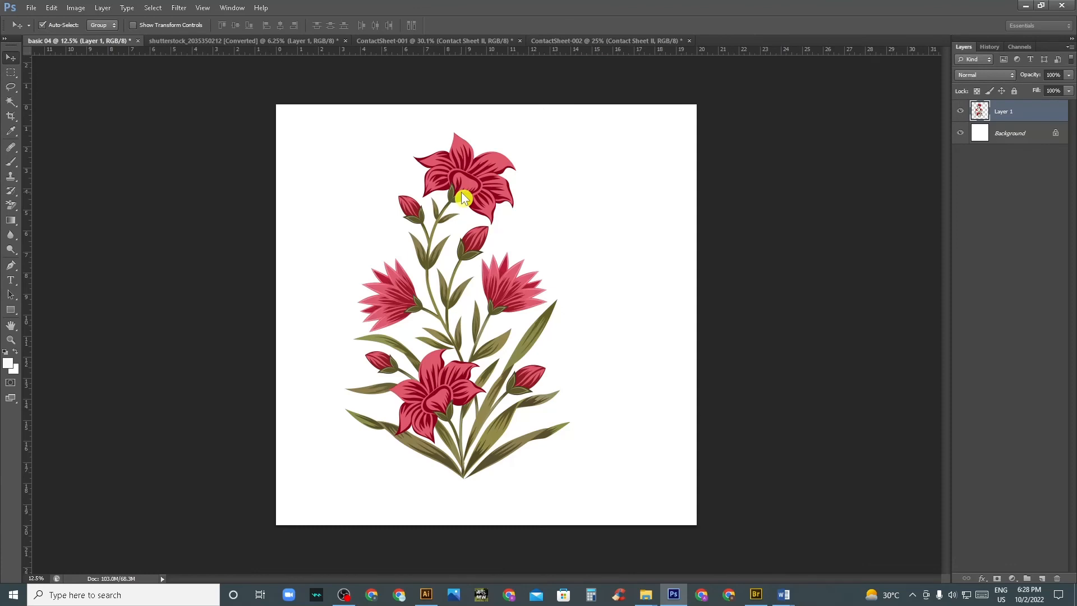
- Switch to File Explorer, open New folder (2) from the desktop and examine the processed images in its JPEG subfolder
{"action": "left_click", "coordinate": [1025, 6]}
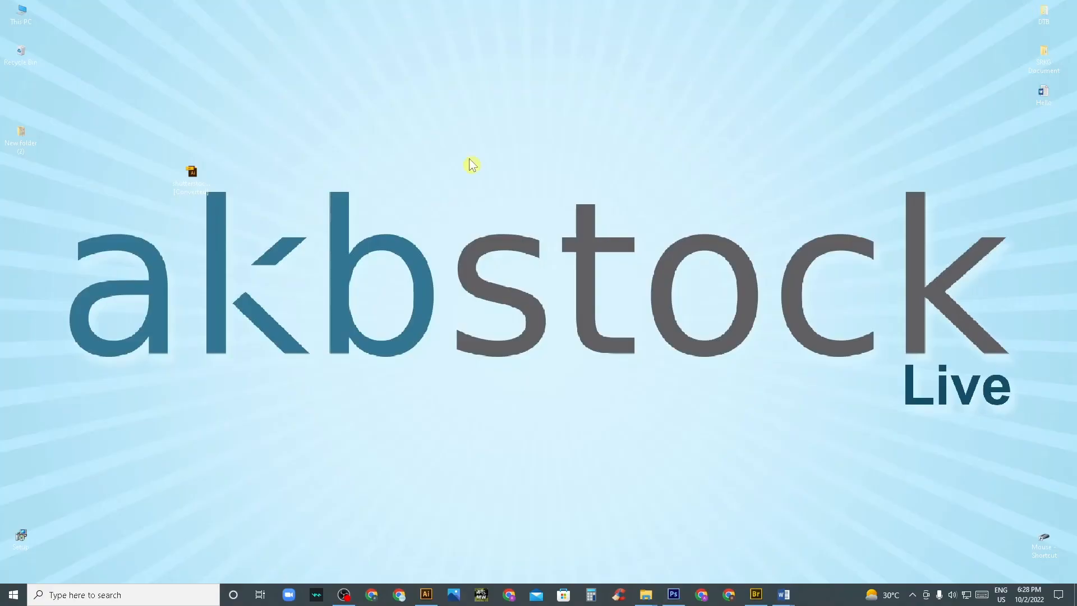
{"action": "double_click", "coordinate": [23, 140]}
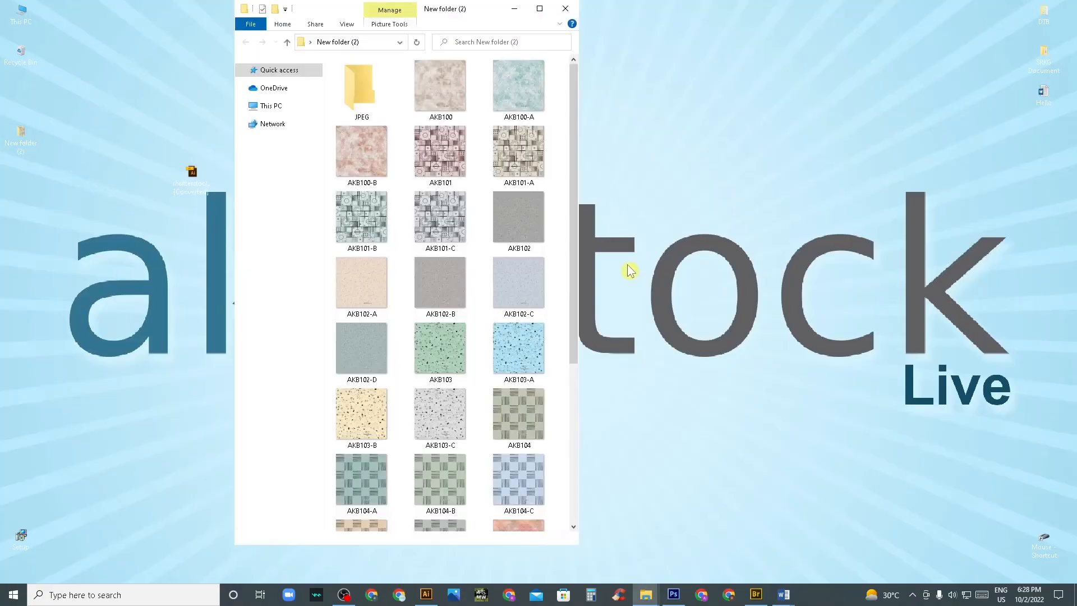
{"action": "left_click", "coordinate": [540, 8]}
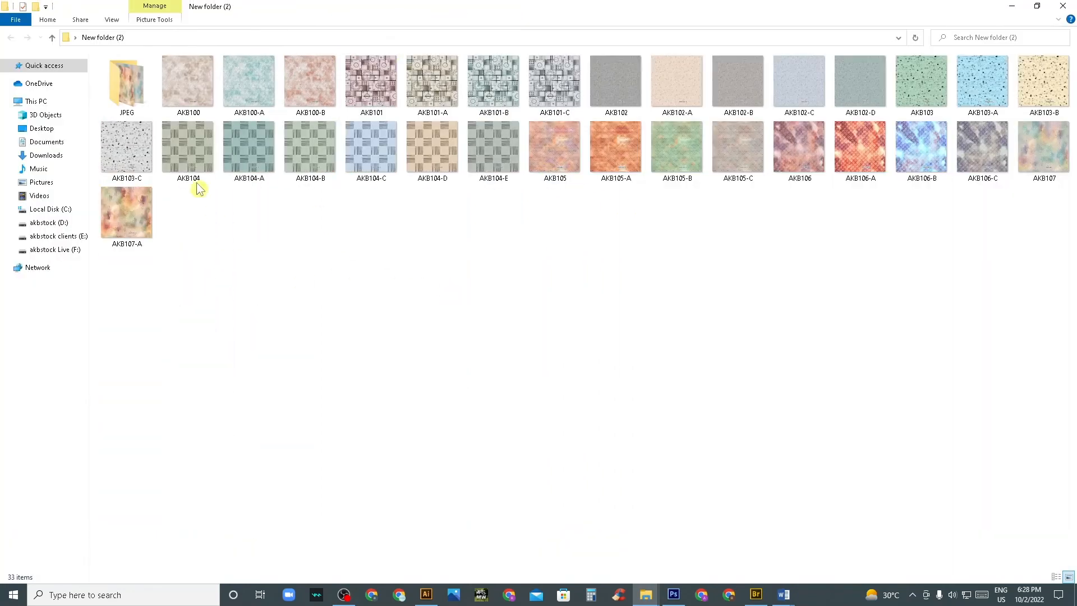
{"action": "double_click", "coordinate": [135, 89]}
{"action": "right_click", "coordinate": [423, 284]}
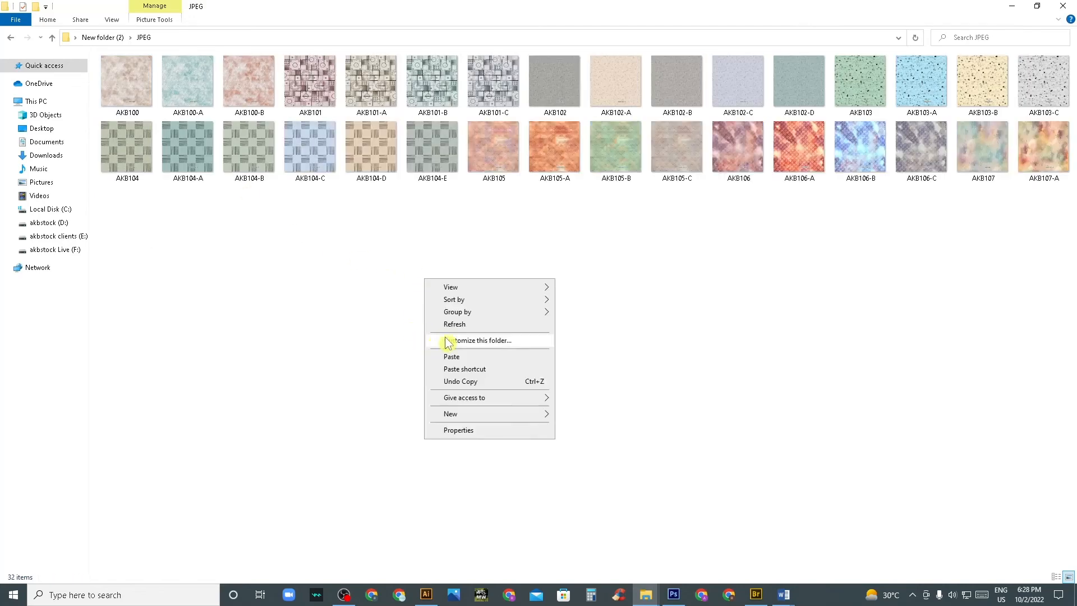
{"action": "left_click", "coordinate": [275, 264]}
{"action": "left_click_drag", "start_coordinate": [181, 186], "coordinate": [994, 82]}
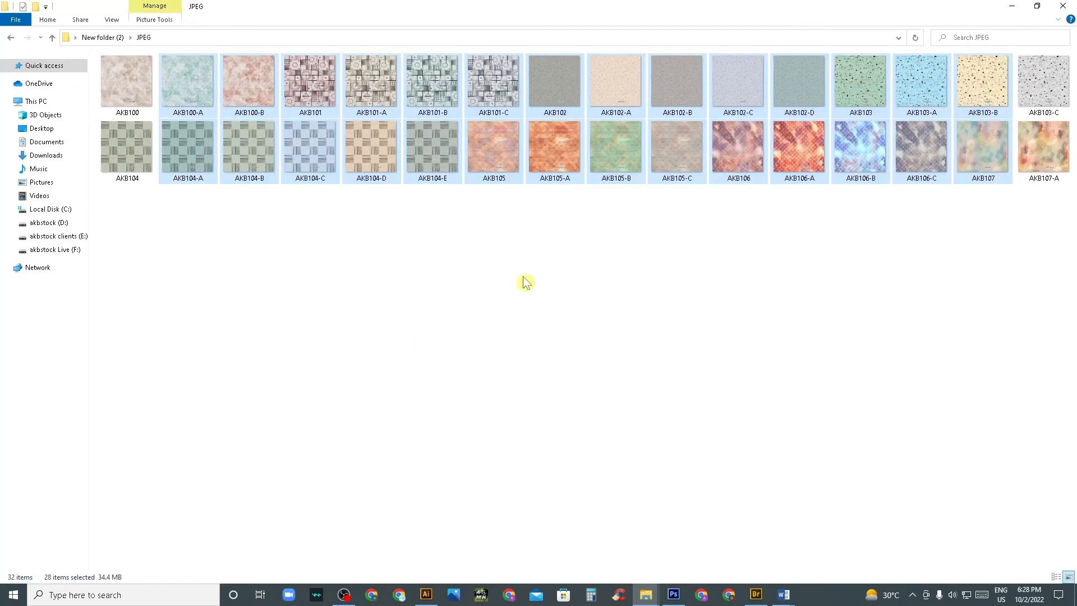
- Leave the JPEG subfolder, close File Explorer and switch back to Photoshop
{"action": "left_click", "coordinate": [366, 264]}
{"action": "left_click", "coordinate": [10, 40]}
{"action": "left_click", "coordinate": [1069, 6]}
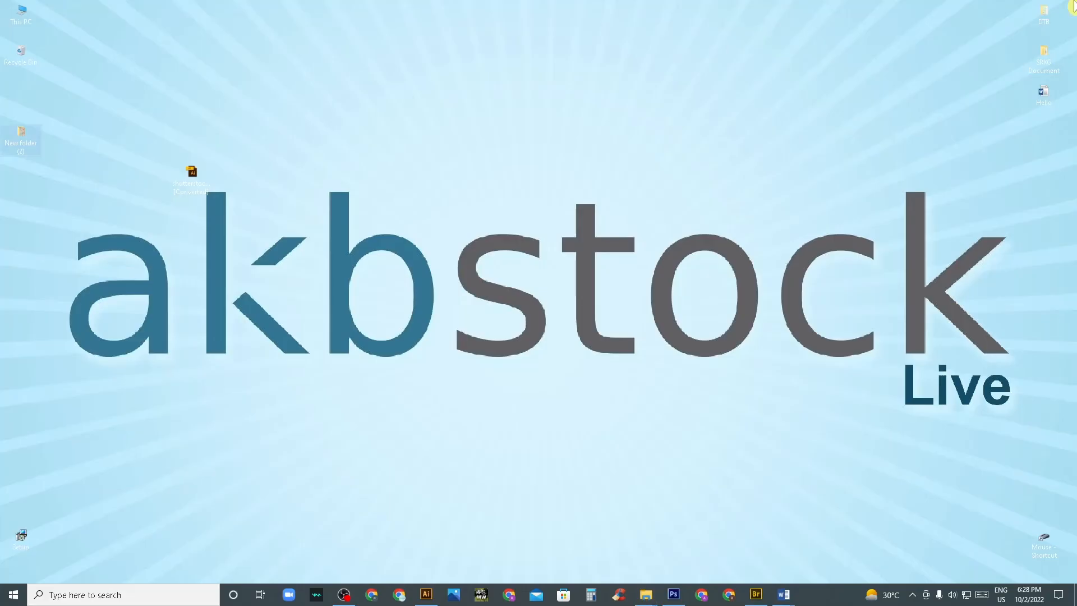
{"action": "left_click", "coordinate": [673, 595]}
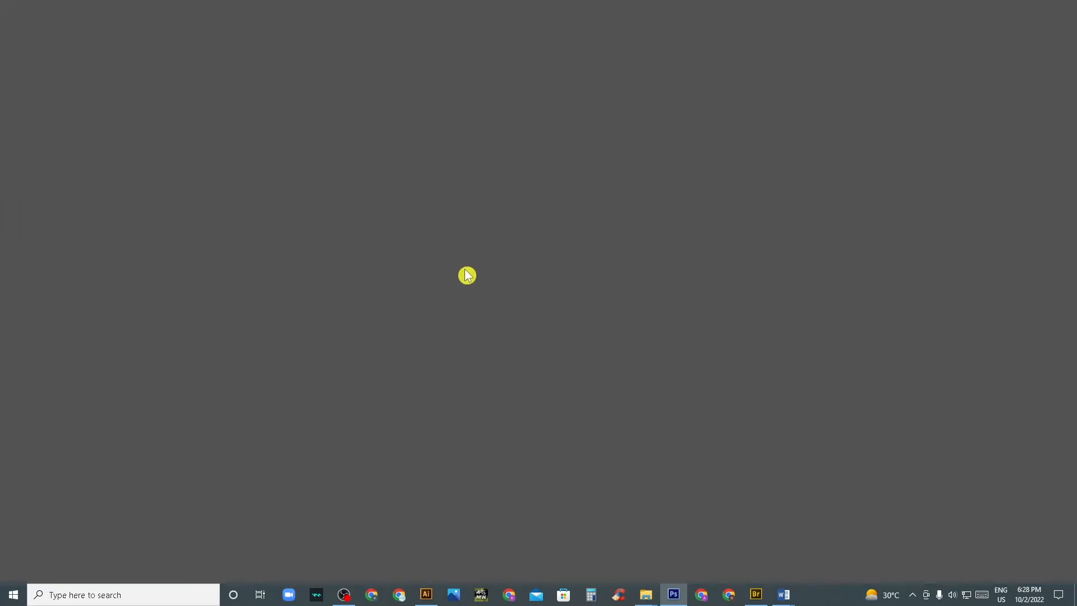
- Examine the Document Title, Author, Author Title and Description fields in basic 04's File Info, and dismiss it without changes
{"action": "left_click", "coordinate": [34, 11]}
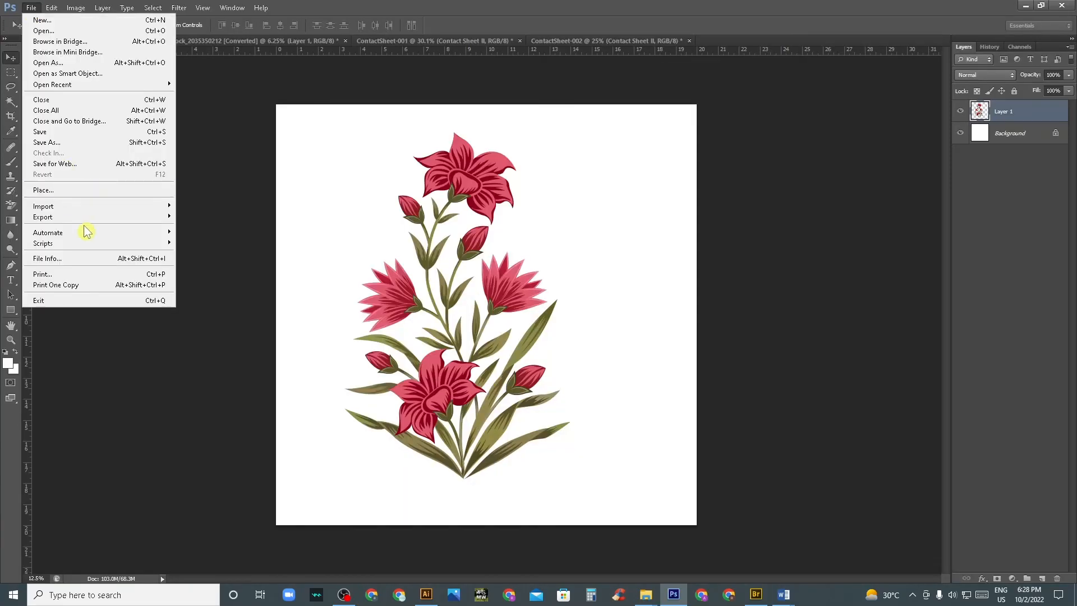
{"action": "mouse_move", "coordinate": [84, 238]}
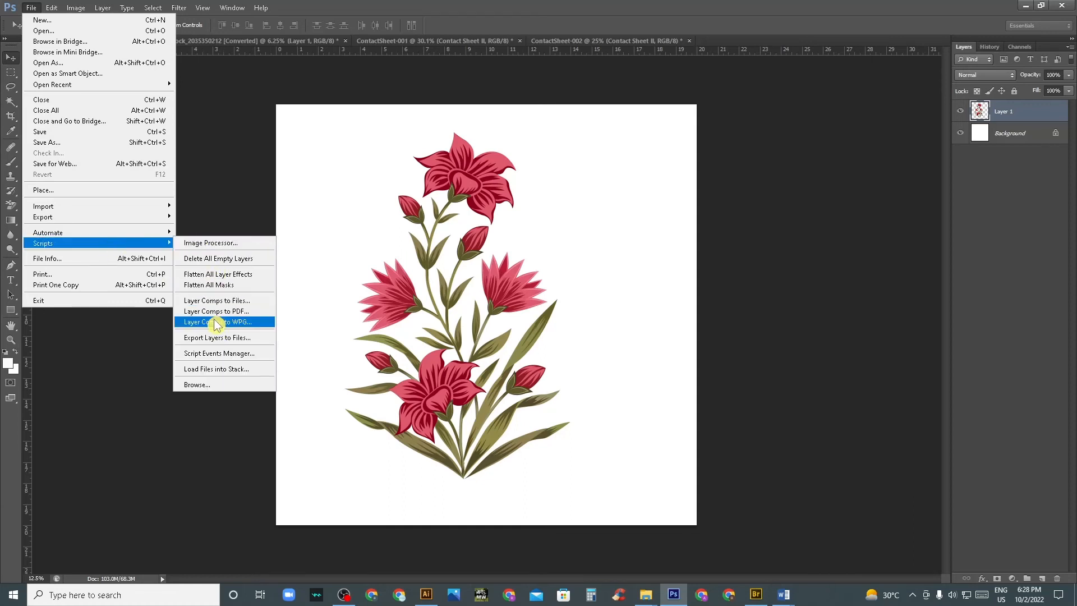
{"action": "left_click", "coordinate": [90, 262]}
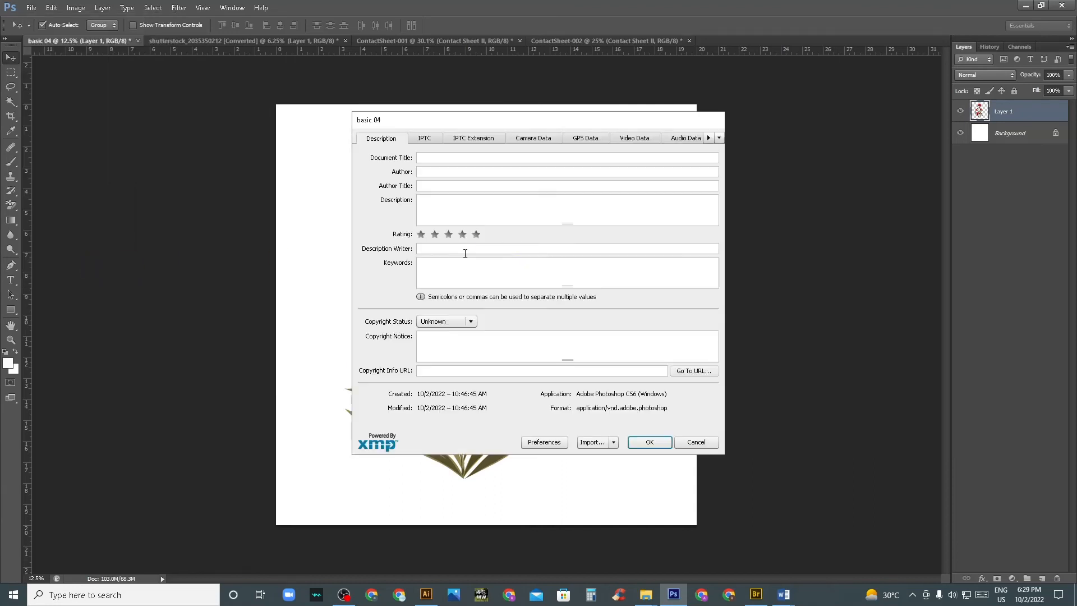
{"action": "left_click", "coordinate": [434, 159]}
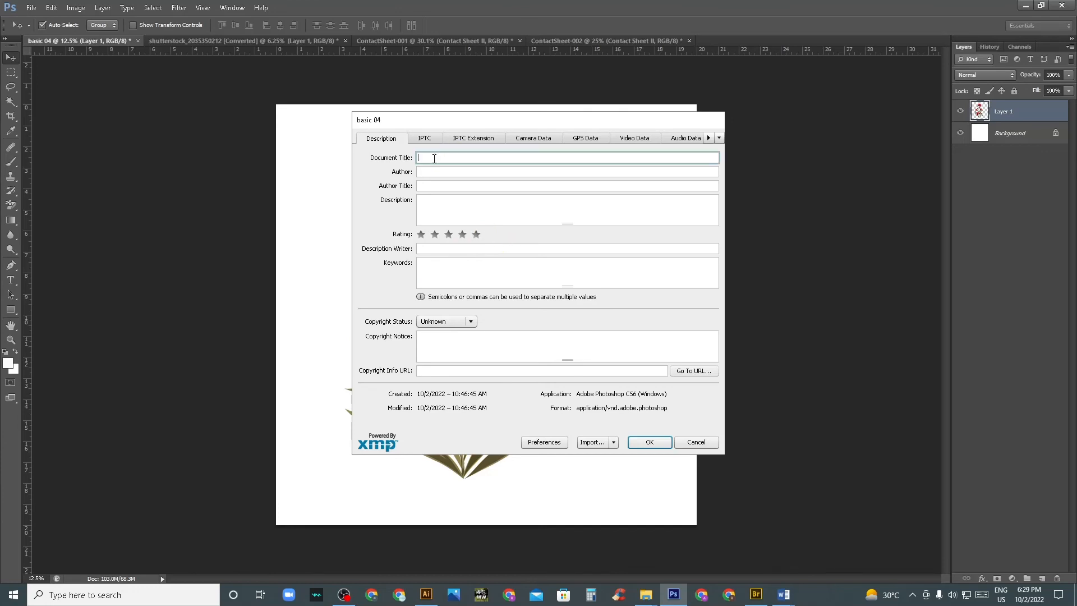
{"action": "left_click", "coordinate": [435, 171]}
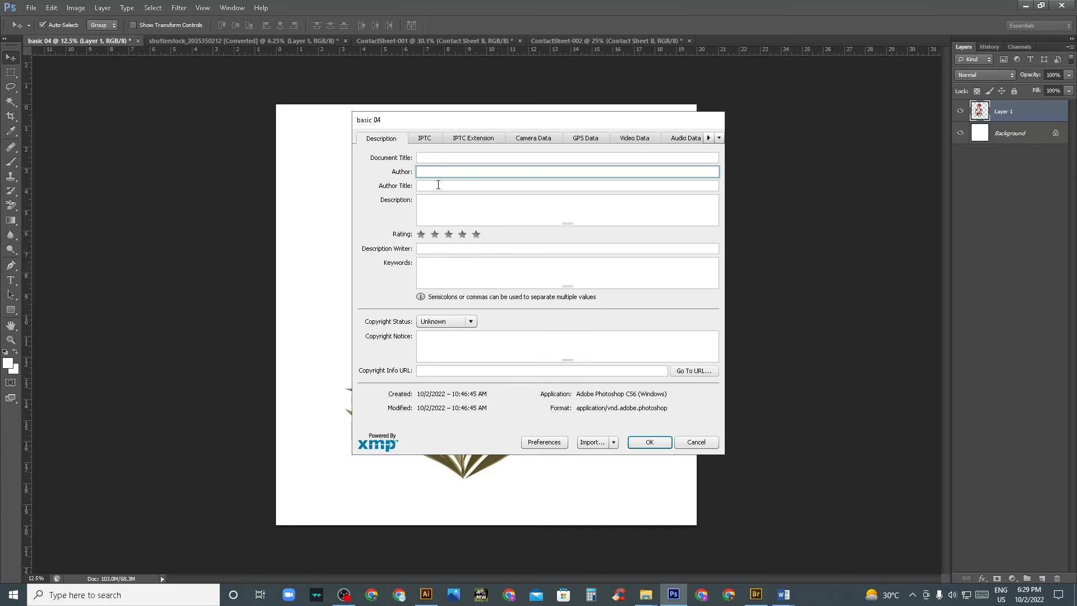
{"action": "left_click", "coordinate": [438, 185]}
{"action": "left_click", "coordinate": [450, 200]}
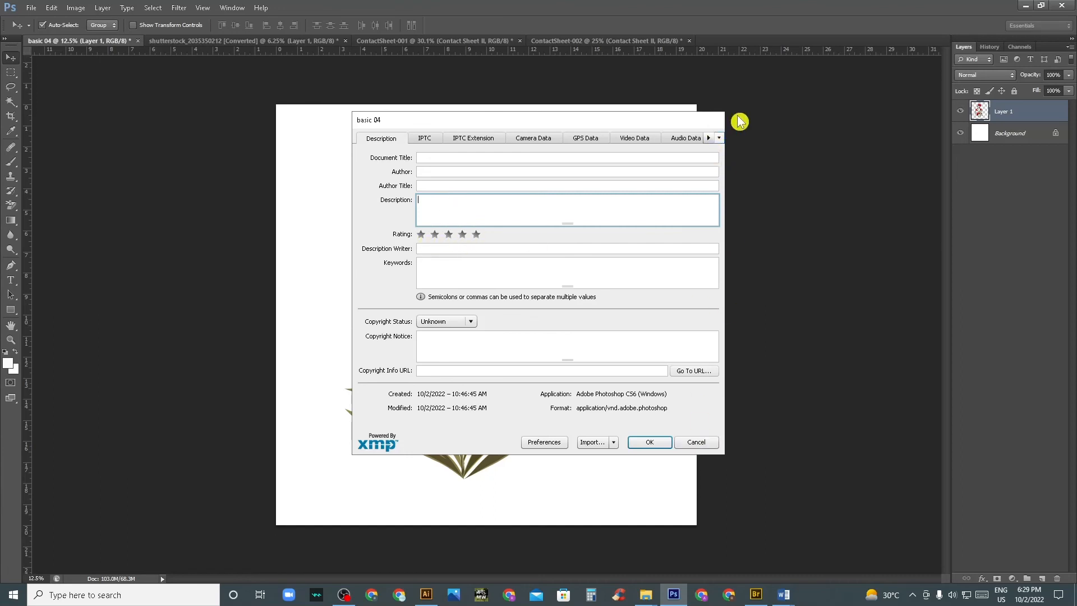
{"action": "left_click", "coordinate": [707, 443]}
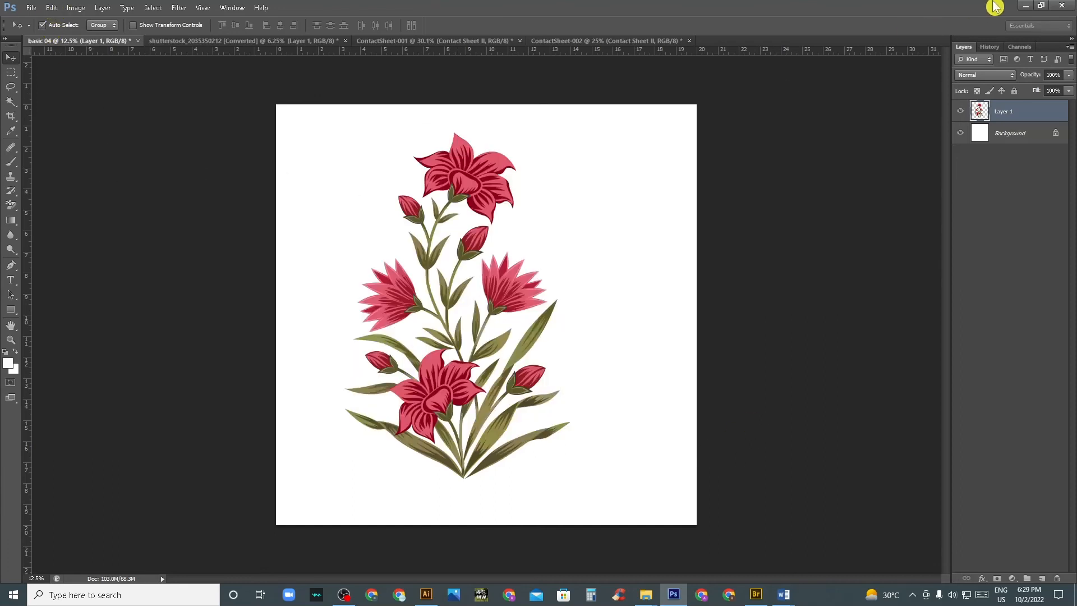
- Switch to the desktop, look through New folder (2) with AKB104 selected, and return to the desktop
{"action": "left_click", "coordinate": [1022, 5]}
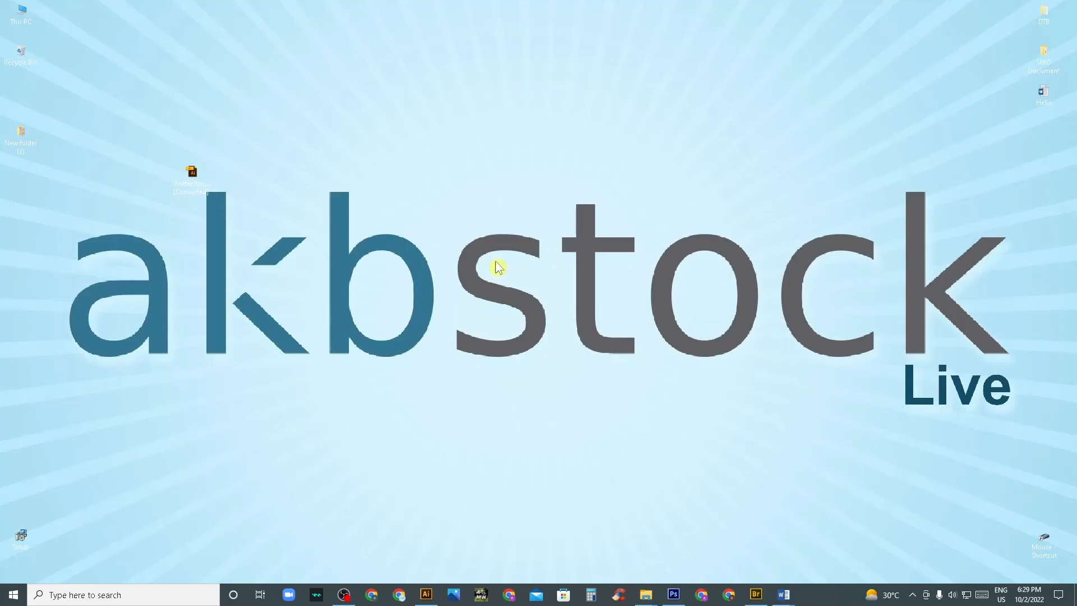
{"action": "double_click", "coordinate": [22, 137]}
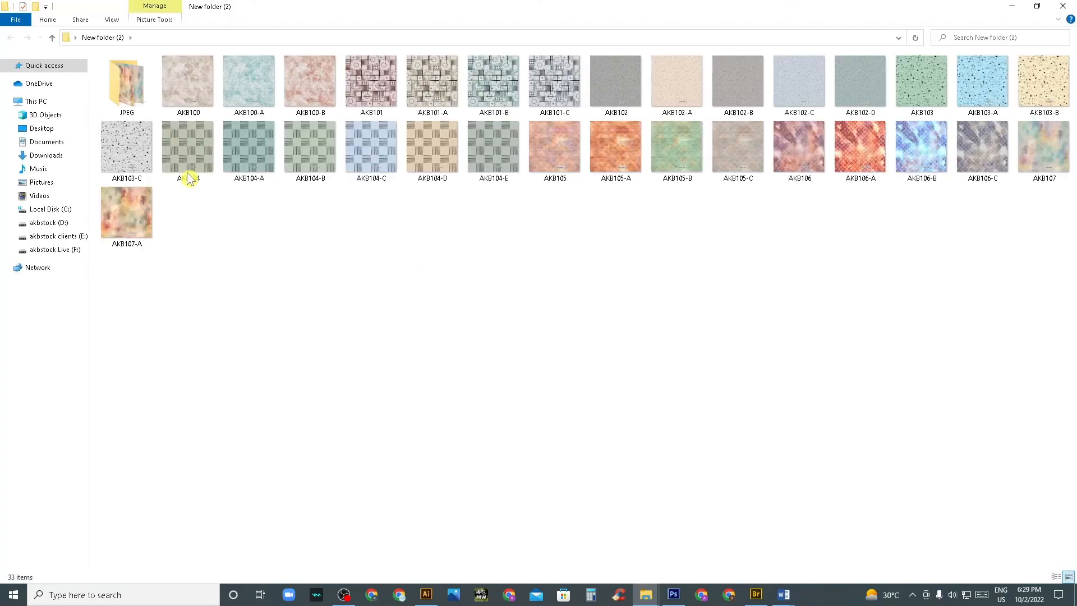
{"action": "left_click", "coordinate": [203, 161]}
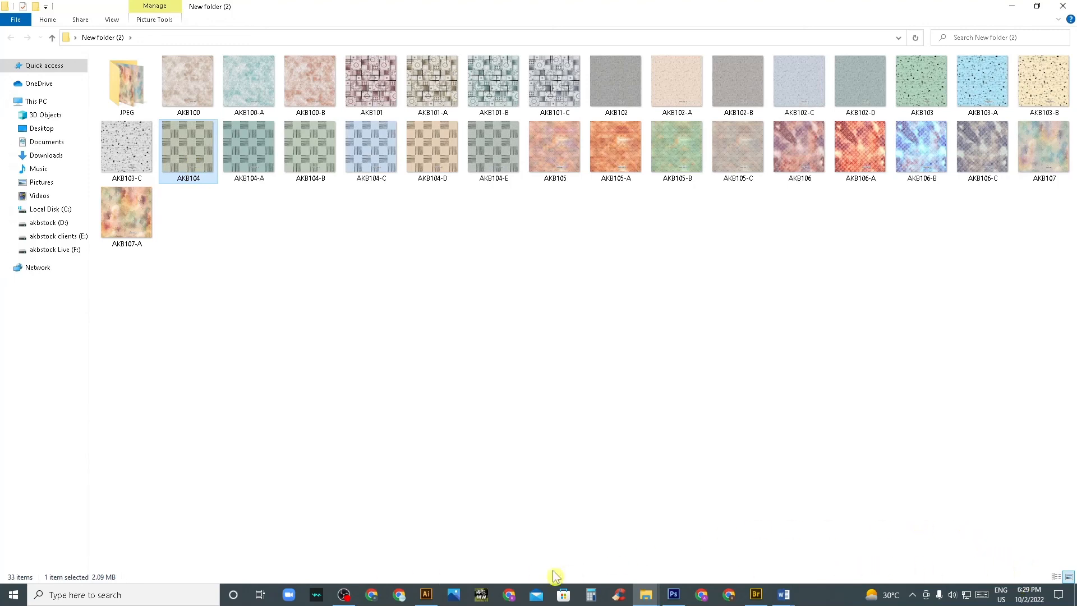
{"action": "left_click", "coordinate": [1012, 6]}
{"action": "right_click", "coordinate": [446, 376]}
{"action": "left_click", "coordinate": [480, 413]}
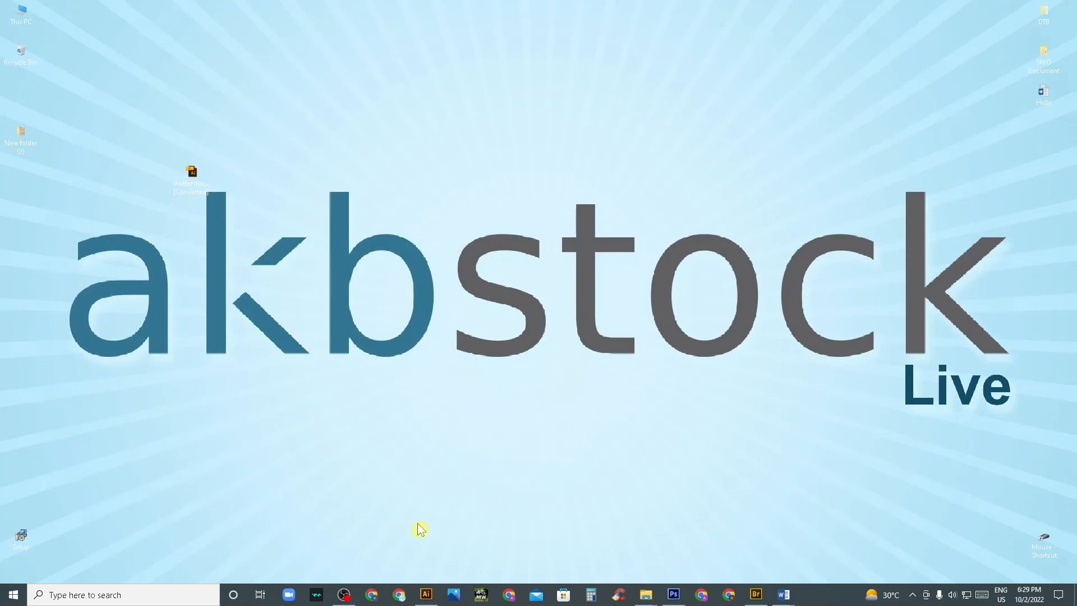
- Switch back to Photoshop and quit it, discarding the unsaved changes in the open documents
{"action": "left_click", "coordinate": [674, 594]}
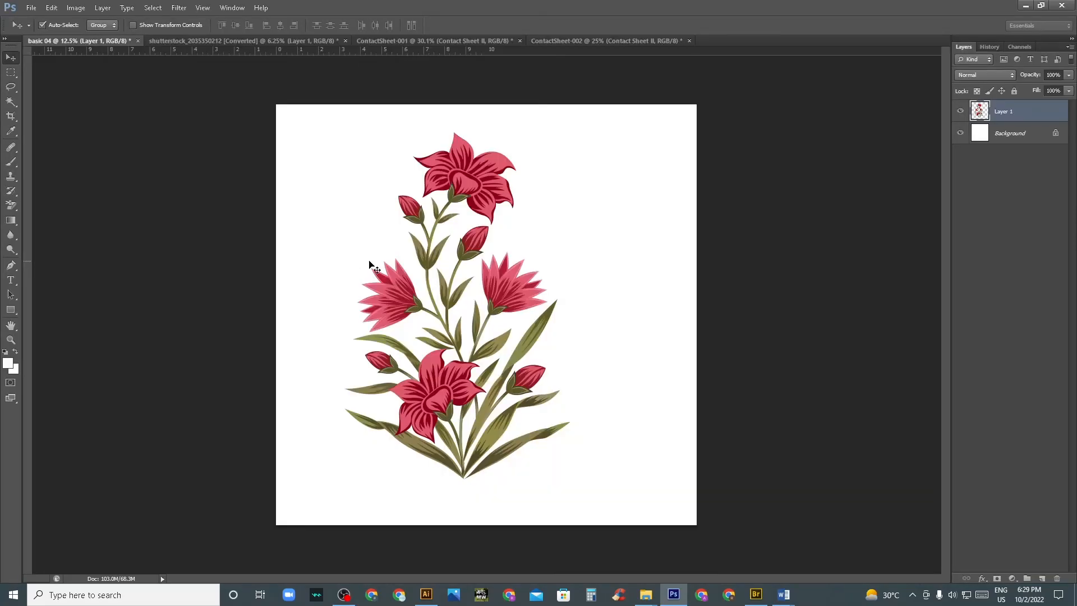
{"action": "left_click", "coordinate": [32, 9]}
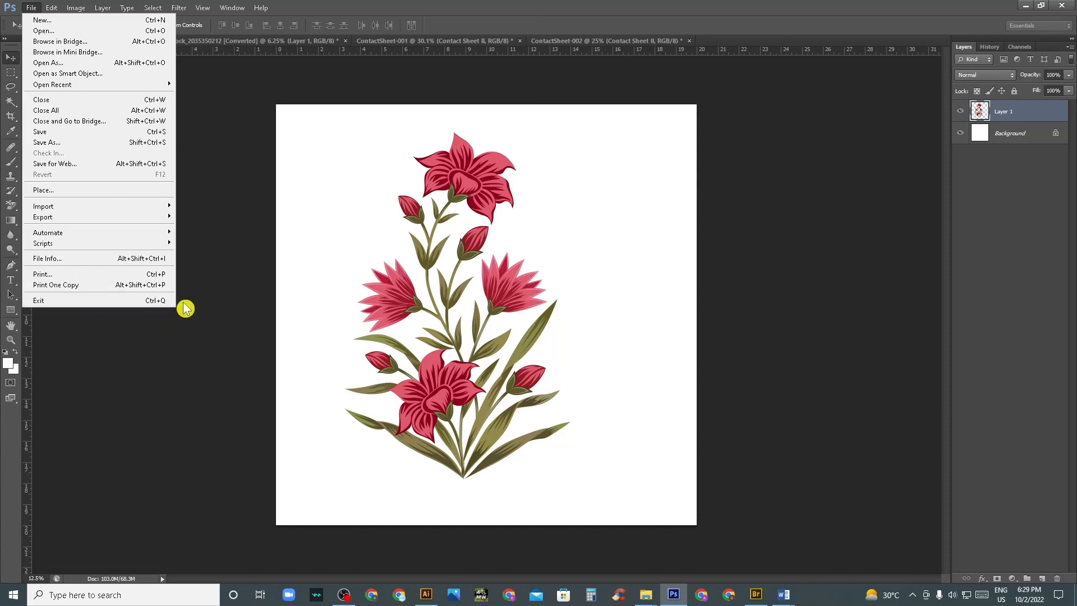
{"action": "left_click", "coordinate": [508, 234]}
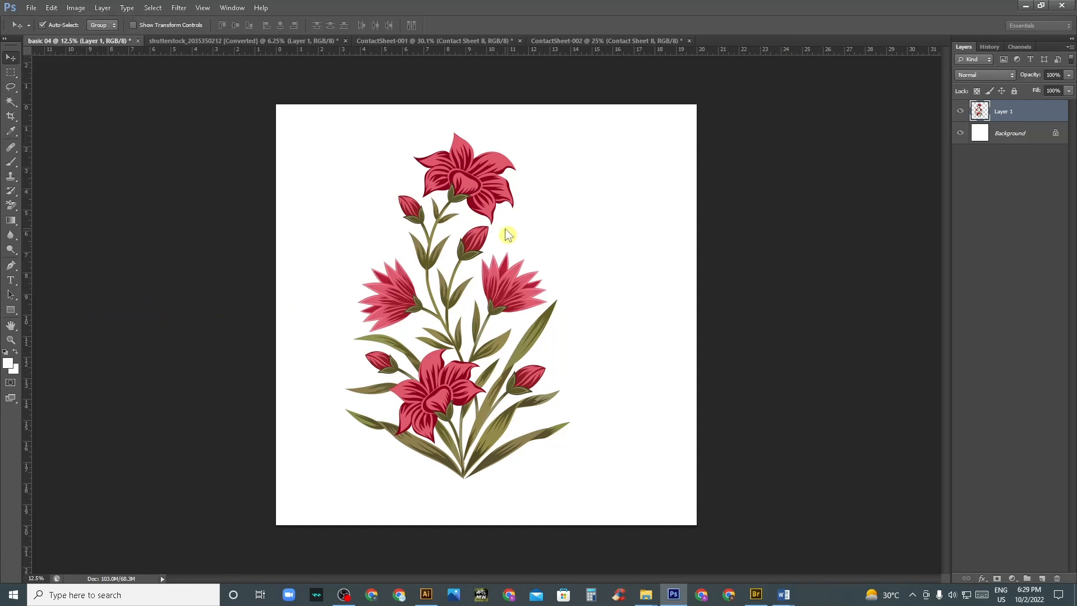
{"action": "key", "text": "ctrl+q"}
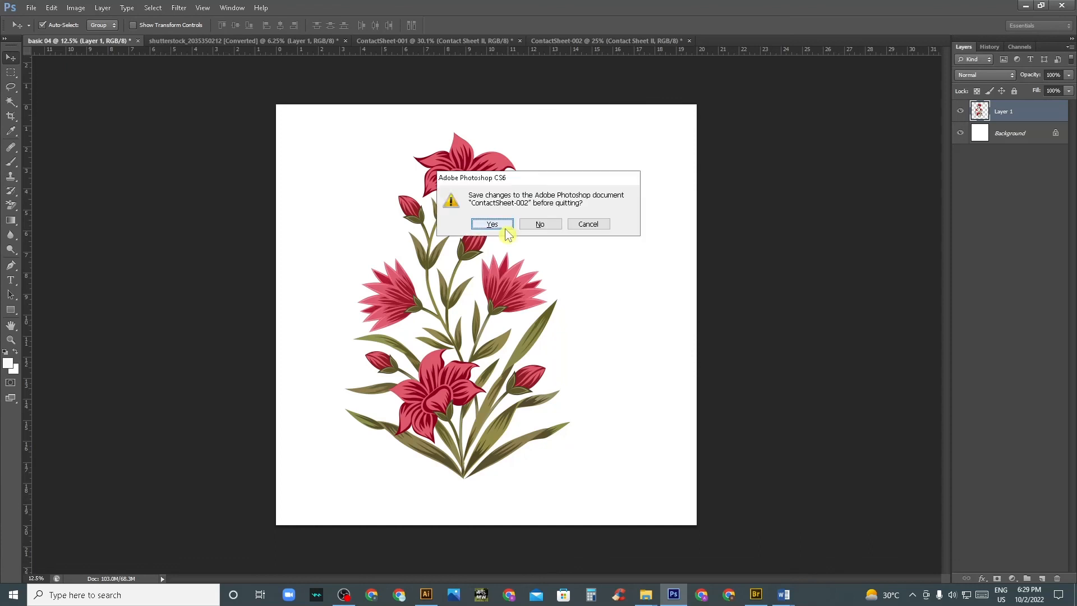
{"action": "left_click", "coordinate": [534, 226]}
{"action": "left_click", "coordinate": [533, 227]}
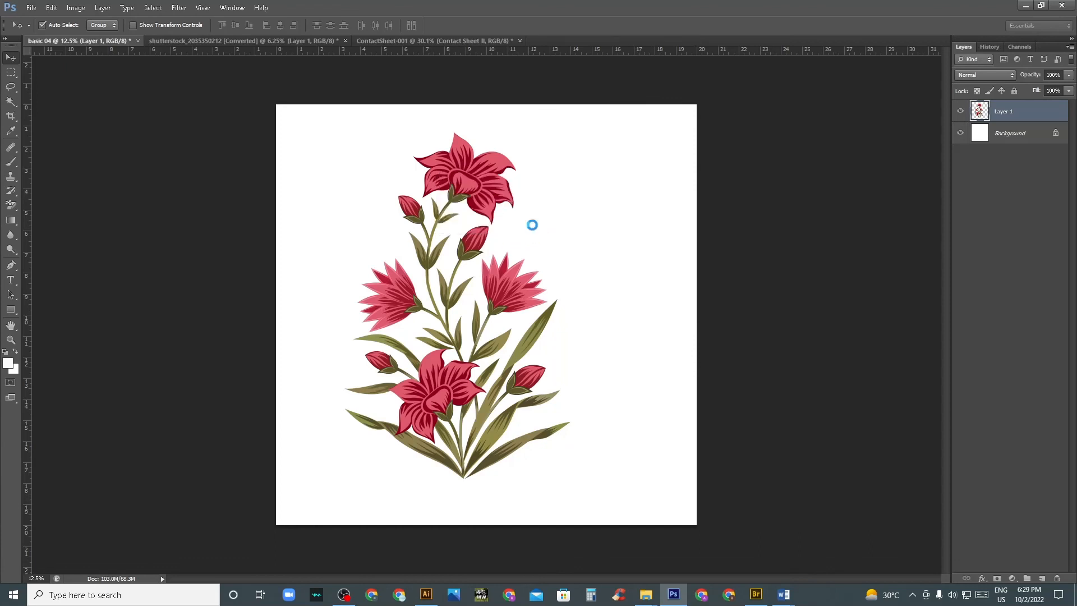
{"action": "left_click", "coordinate": [534, 227]}
{"action": "left_click", "coordinate": [534, 228]}
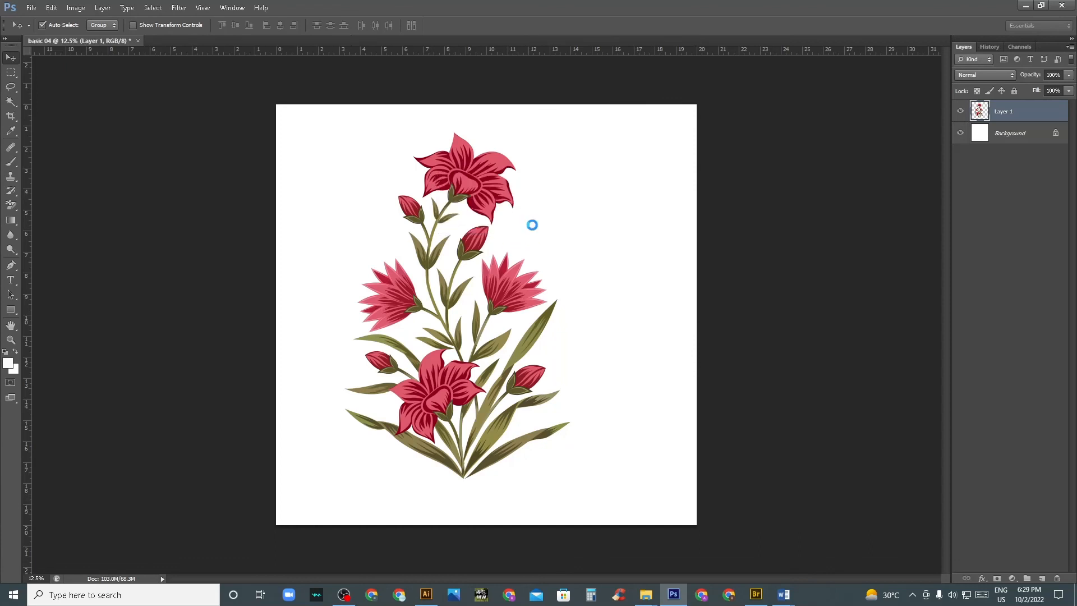